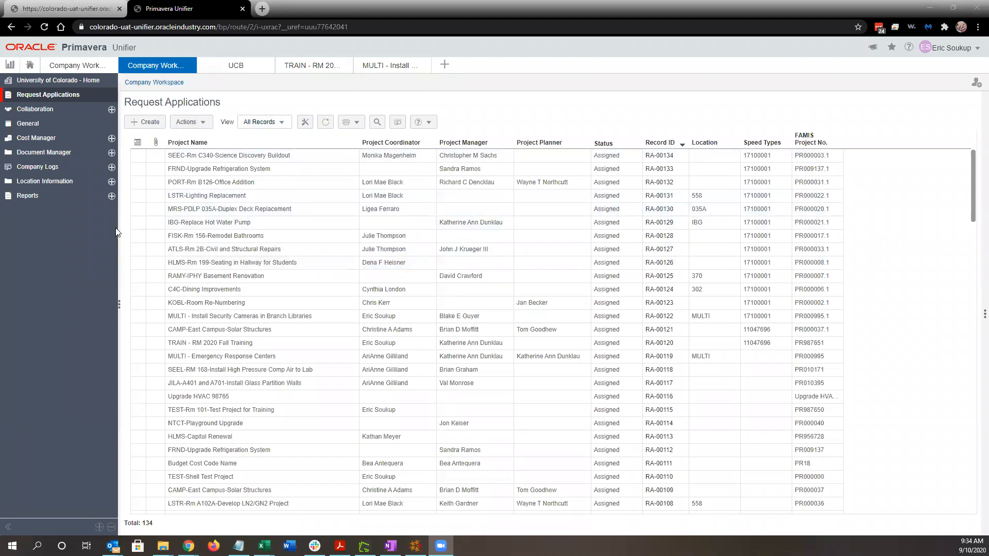
Drag the splitter to widen the left navigation sidebar beside the Request Applications log.
drag(119, 232, 144, 235)
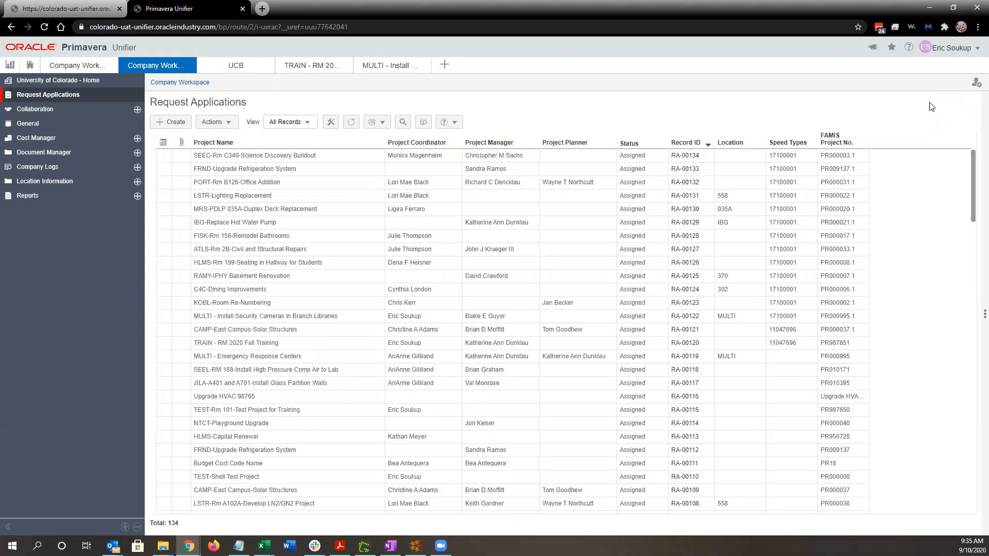
key(ctrl)
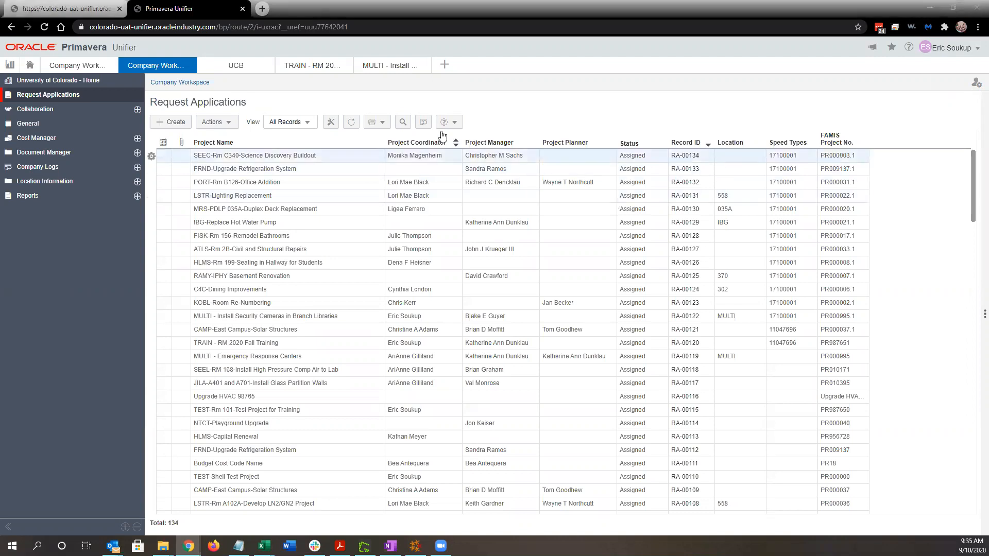
click(447, 69)
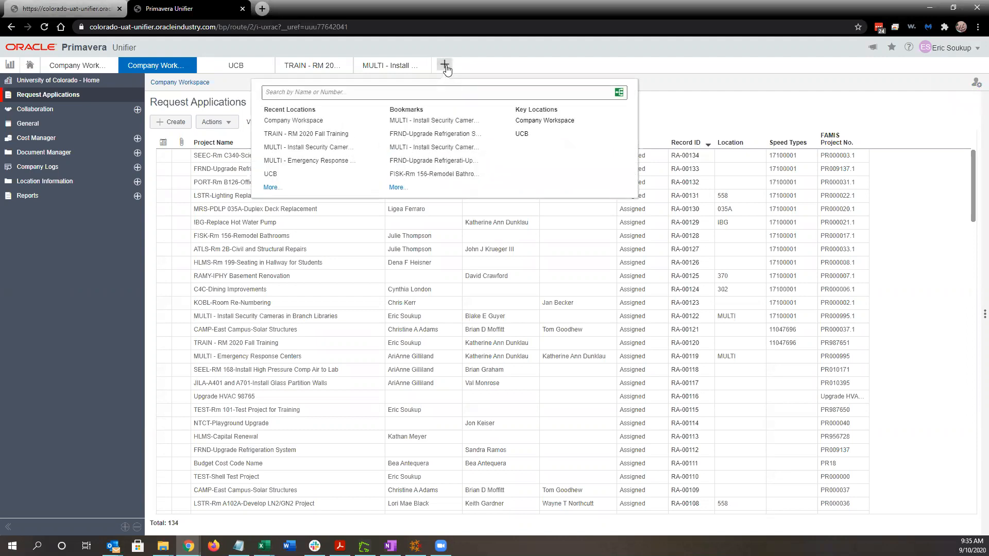
click(537, 124)
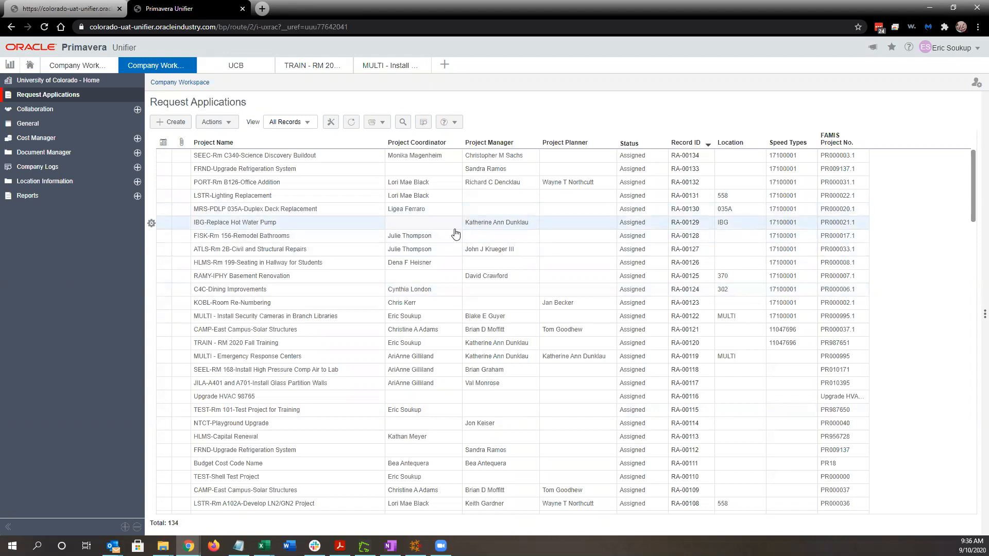
scroll(433, 258, down, 1)
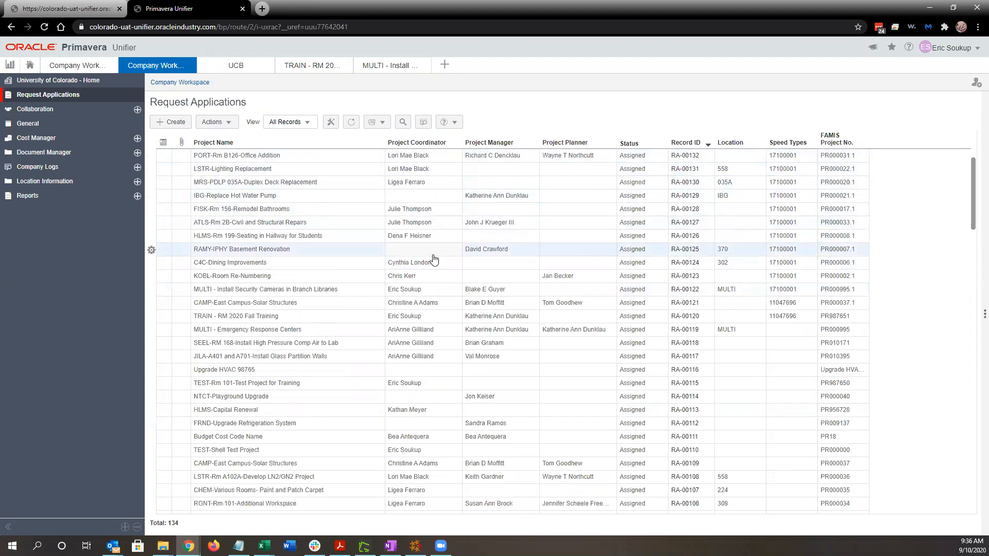
scroll(433, 260, down, 10)
scroll(433, 285, up, 11)
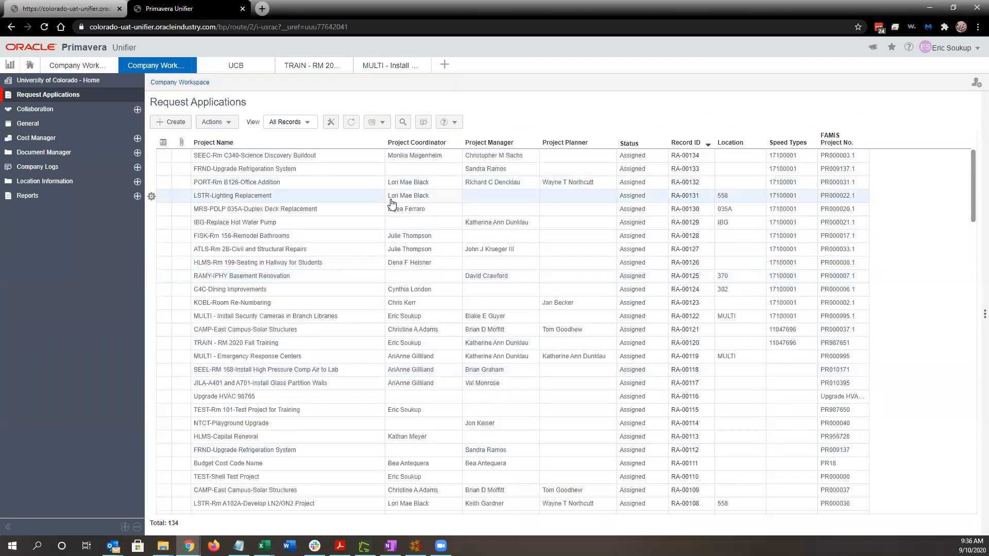
click(424, 122)
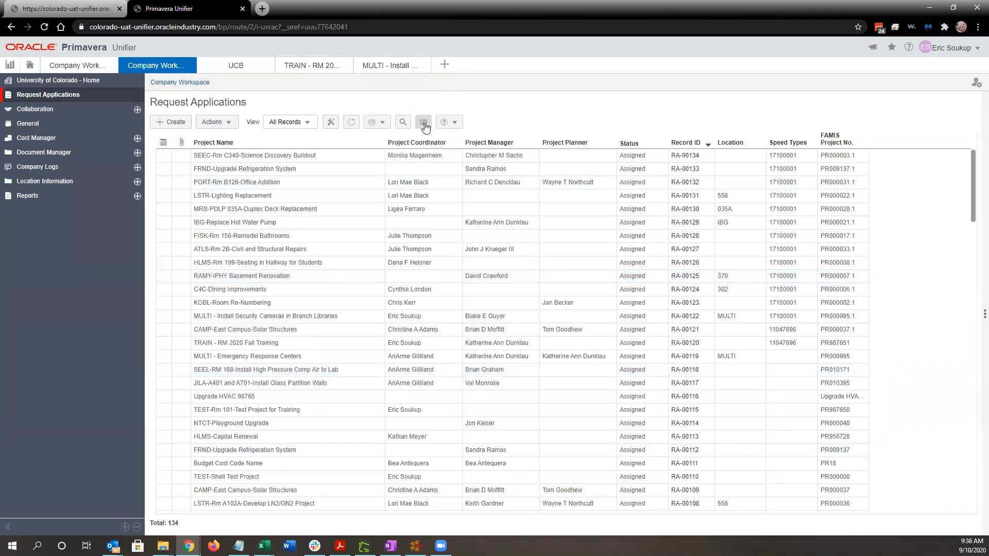
Filter the Project Coordinator column by a coordinator's name, then clear the filter and list record views.
click(427, 156)
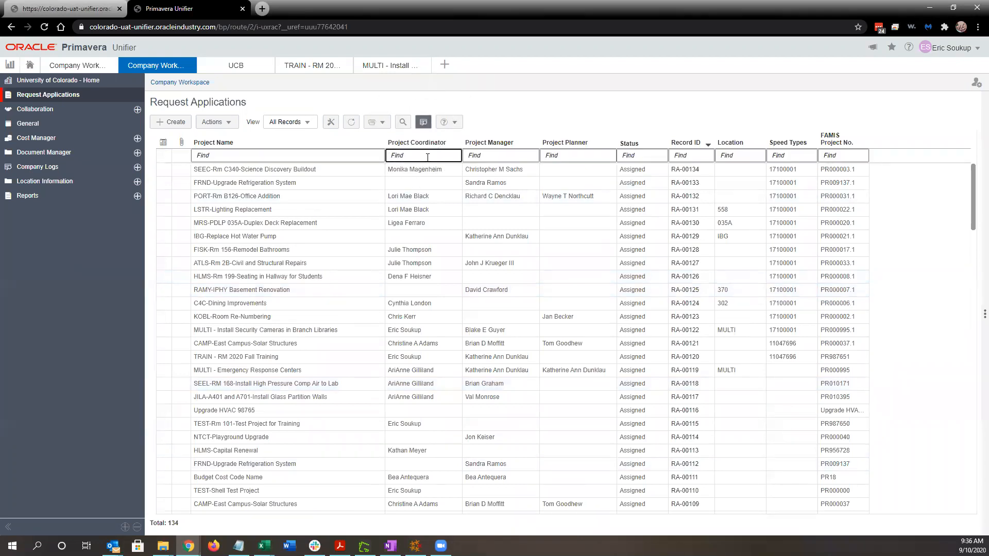
text(ar)
key(BackSpace)
key(BackSpace)
text(a)
key(BackSpace)
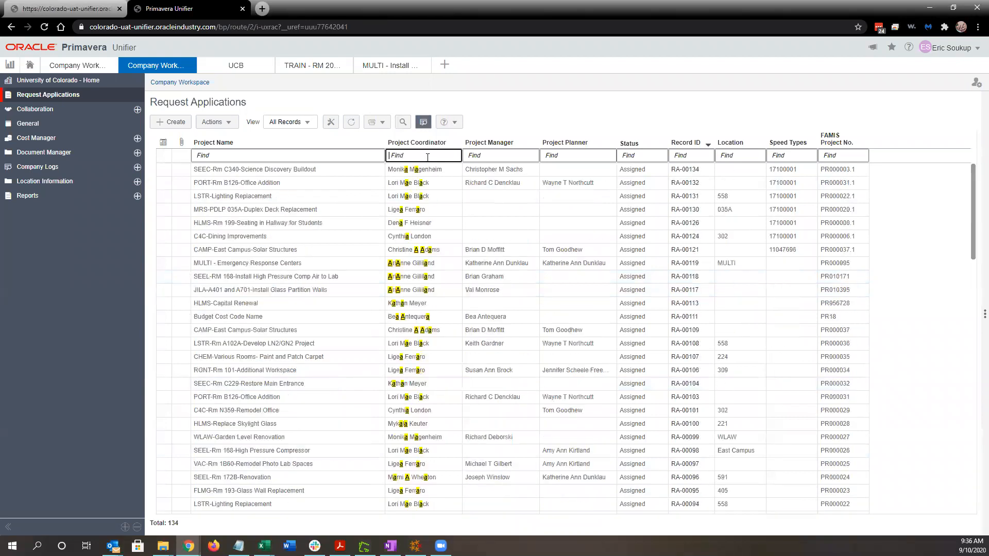
text(eric)
click(428, 293)
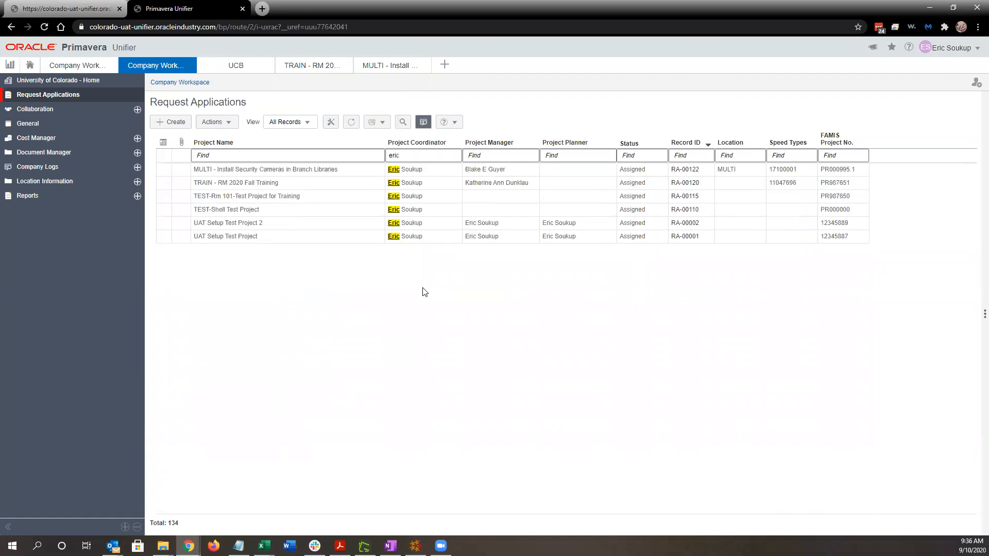
click(424, 122)
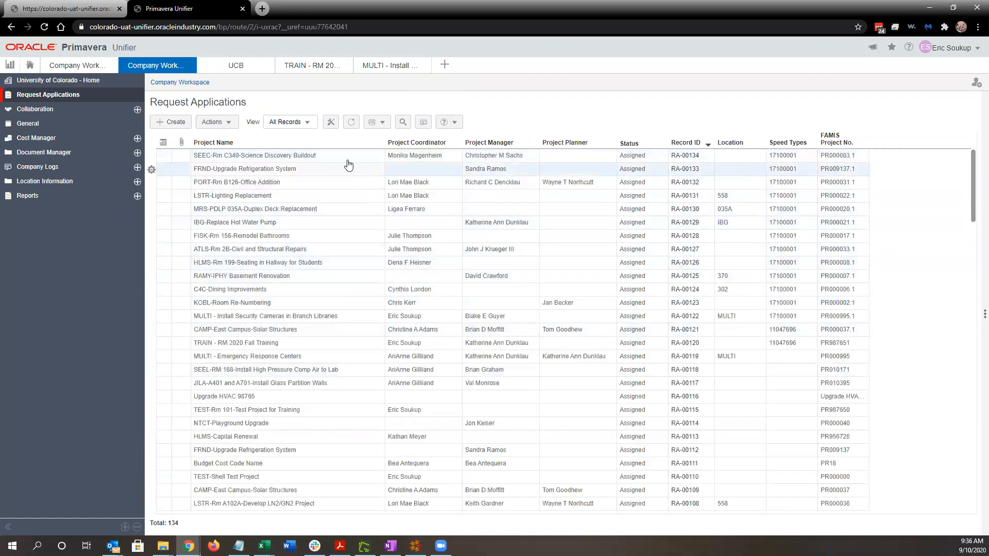
click(310, 126)
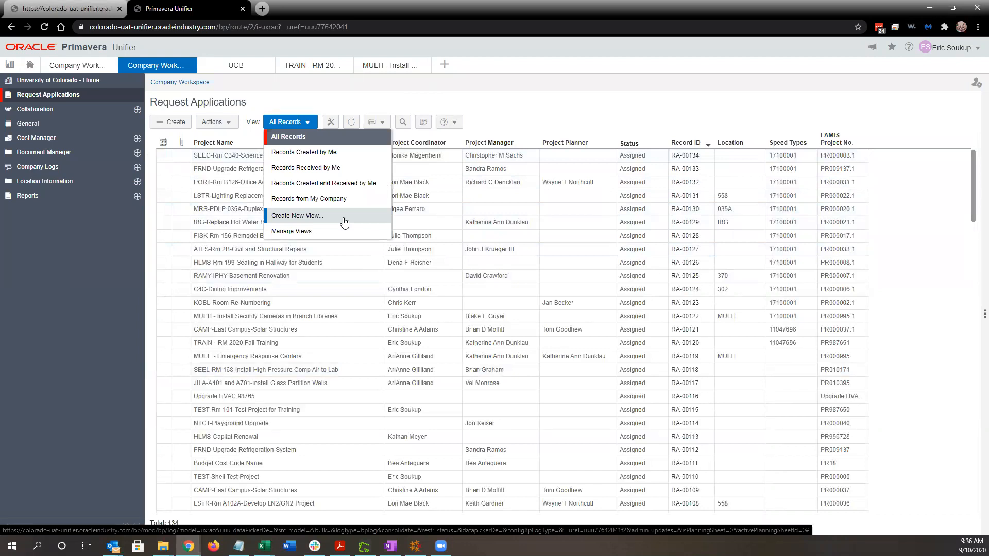
click(334, 154)
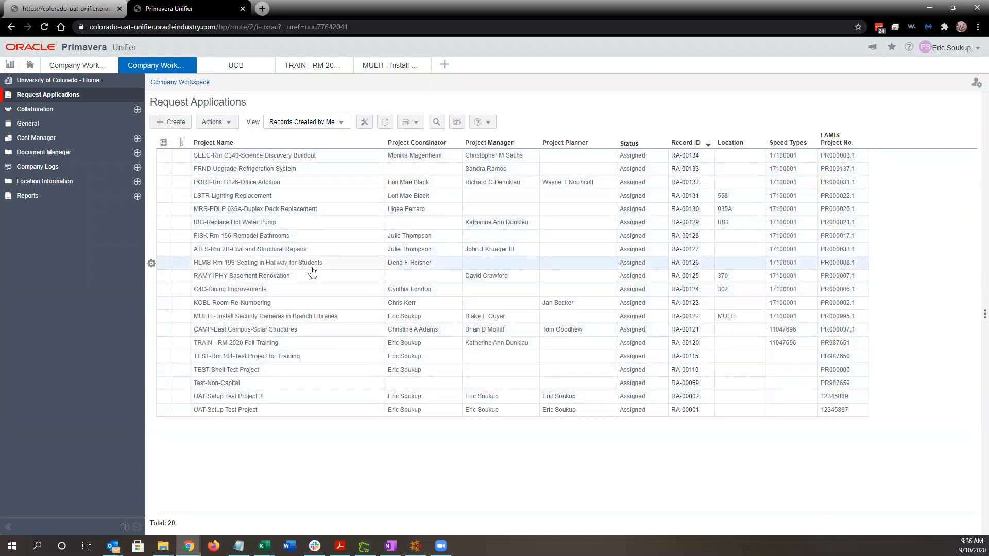
click(331, 124)
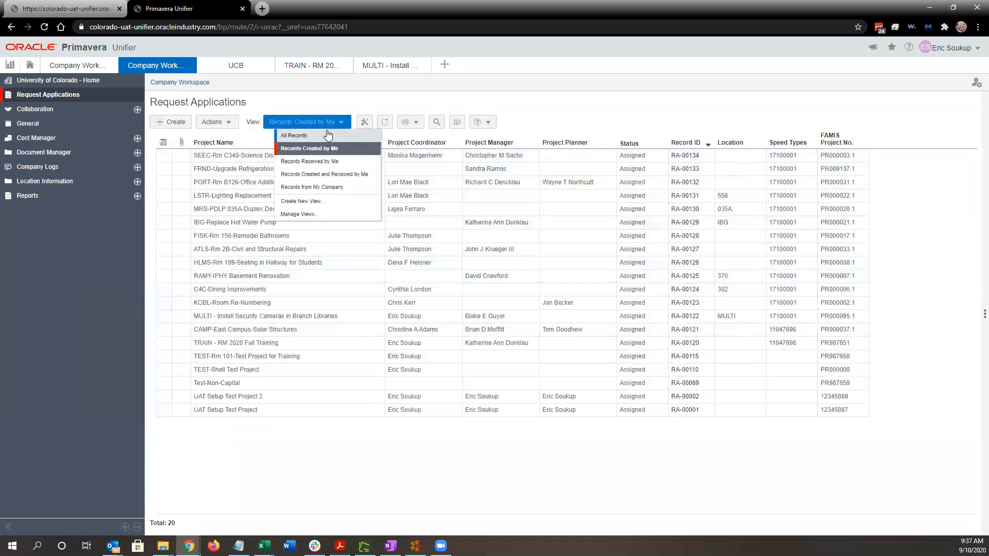
click(326, 135)
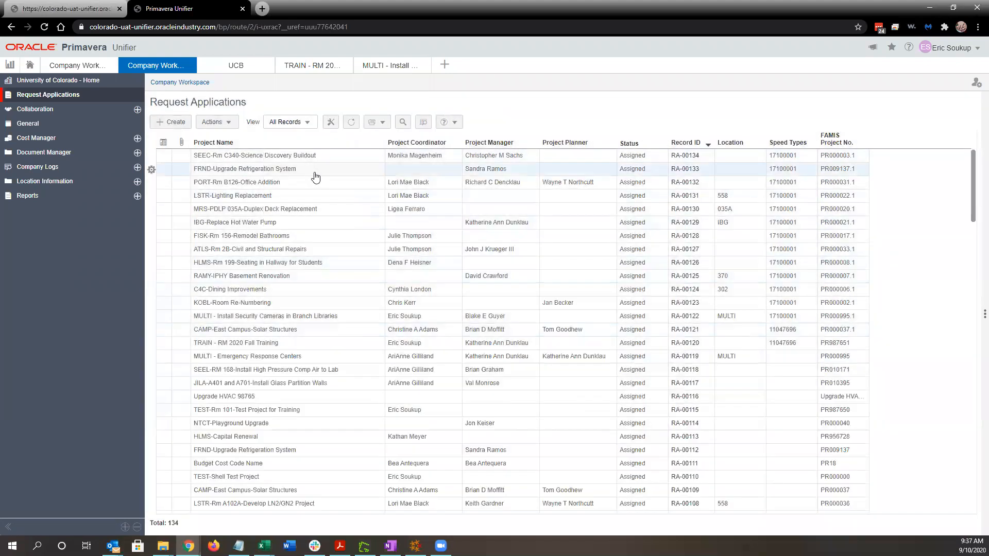
Create a new request application, maximize its form, and type 'MULTI-' into Project Name.
click(175, 123)
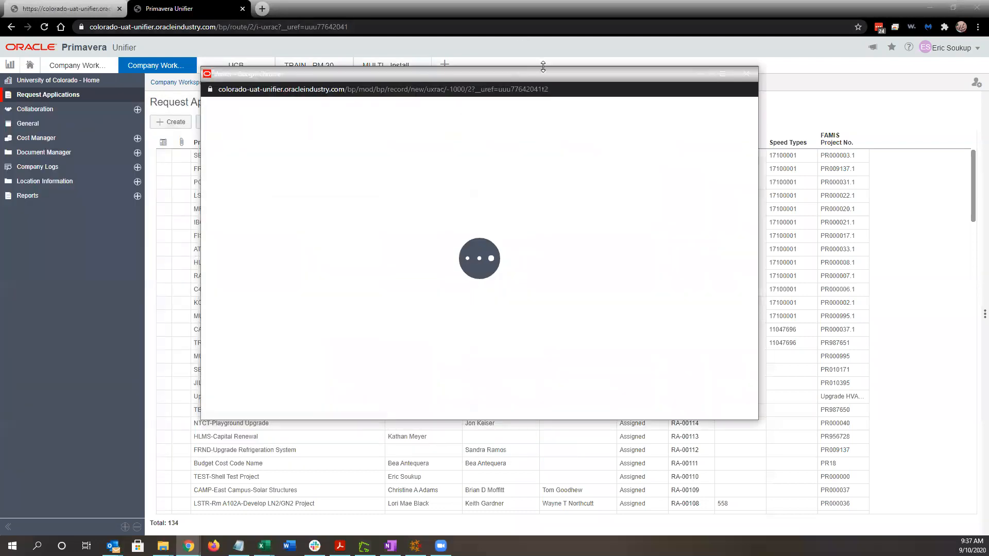
double_click(543, 66)
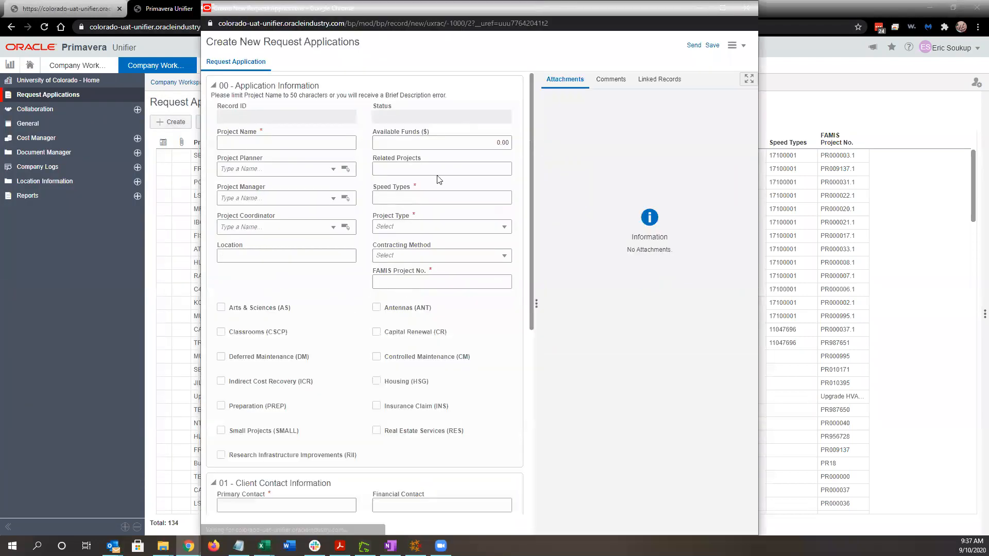
click(285, 143)
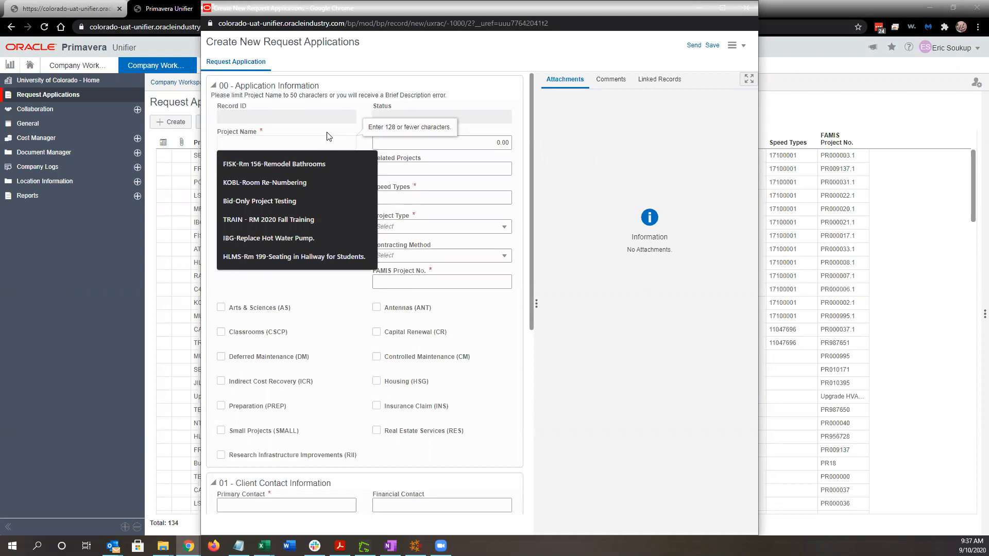
text(MULTI)
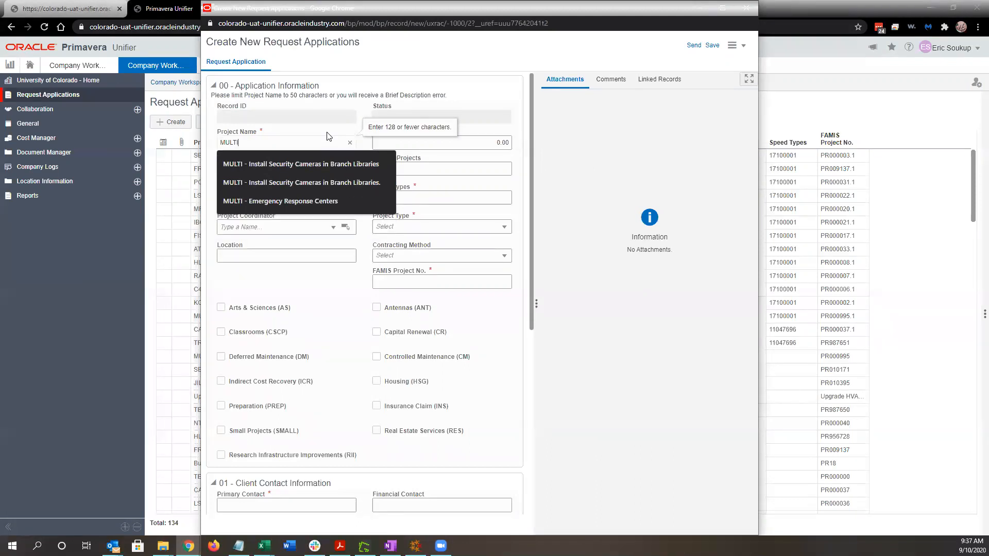
text(-)
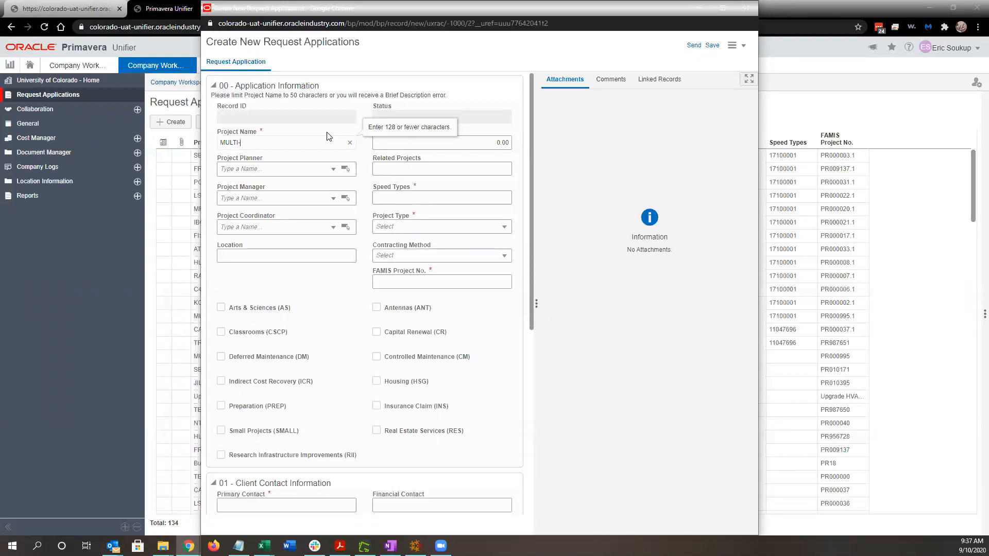
Replace the Project Name with the 'FISK-Rm 156-Remodel Bathrooms' suggestion found by typing FISK.
key(BackSpace)
key(BackSpace)
key(BackSpace)
key(BackSpace)
key(BackSpace)
key(BackSpace)
text(FISK)
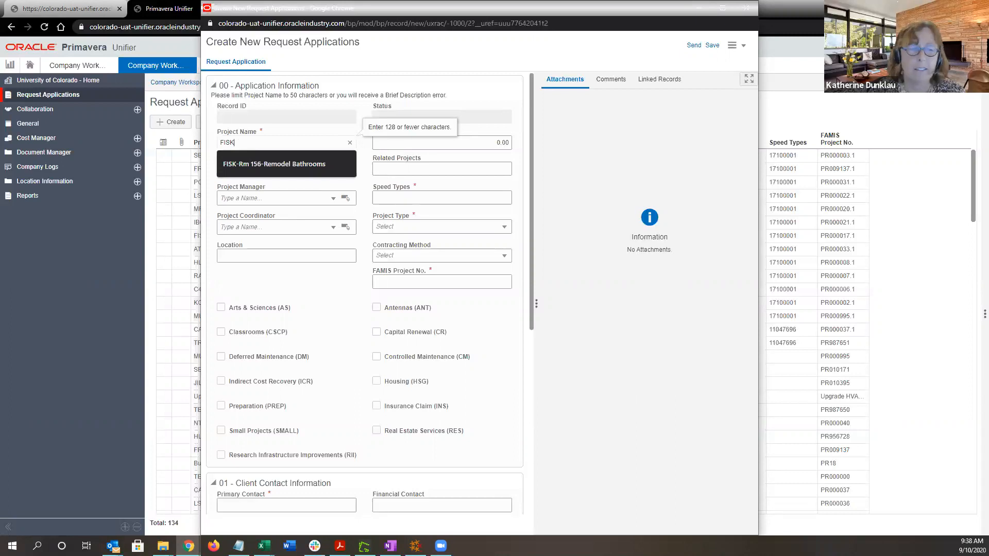
click(274, 164)
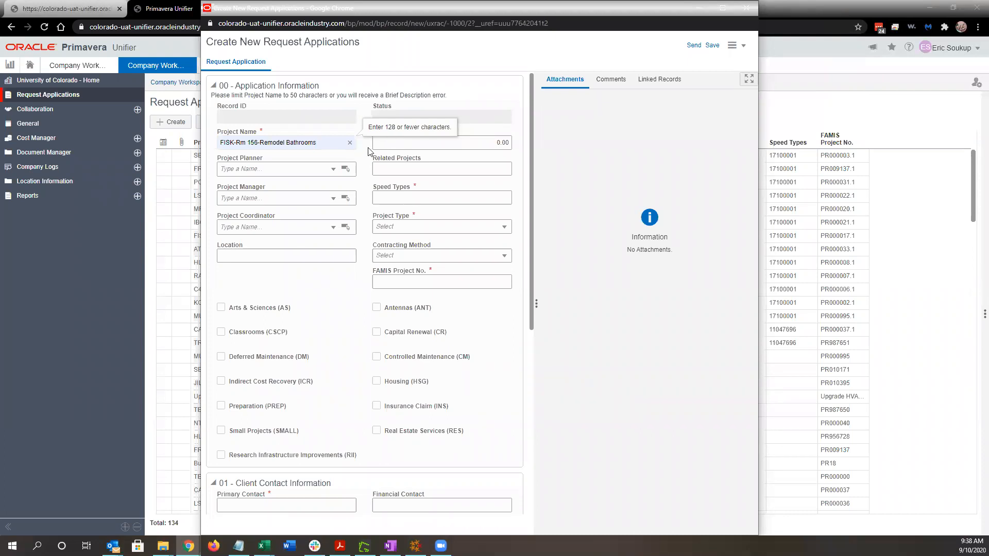
click(369, 151)
Restore the request form, move it to the top left, and stretch it to full height.
click(342, 142)
click(363, 150)
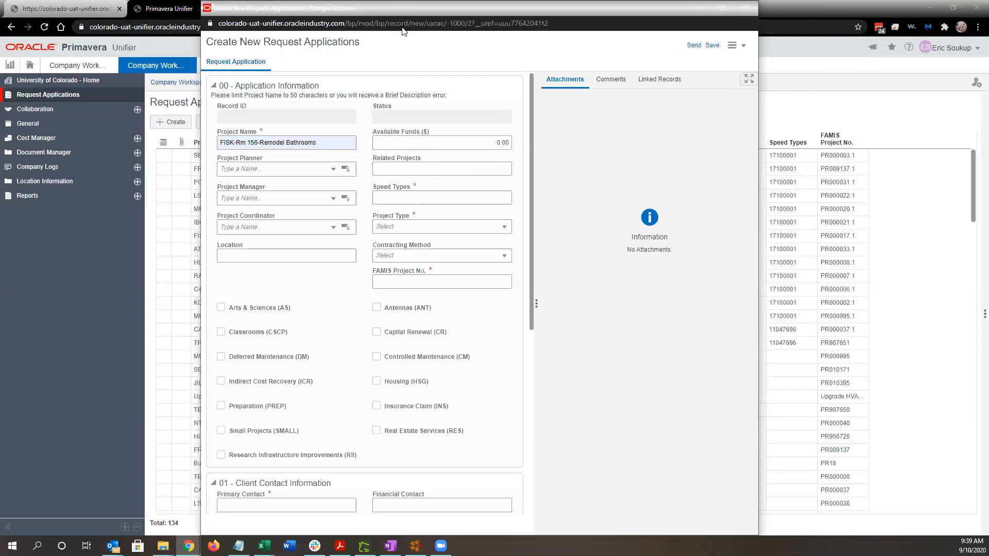
drag(403, 8, 377, 166)
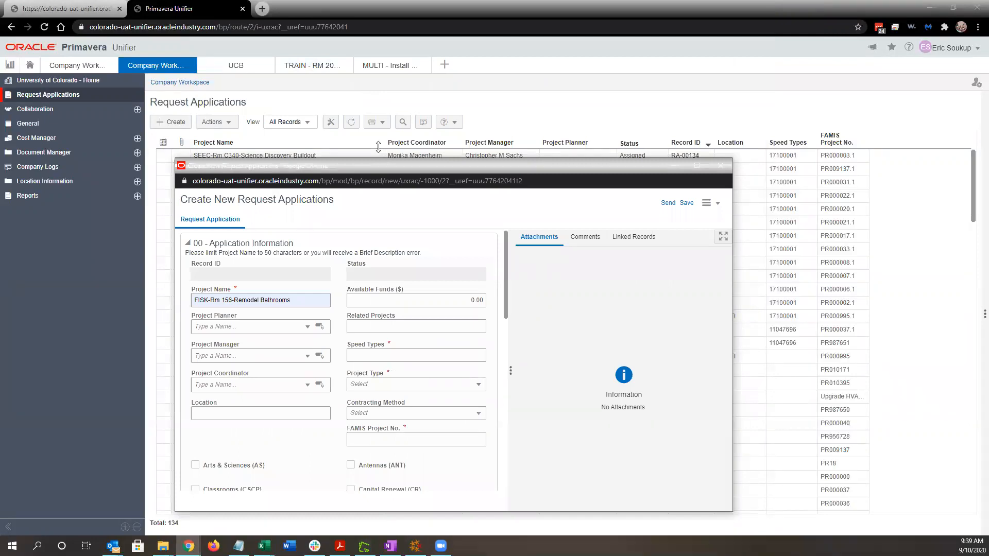
drag(424, 168, 343, 42)
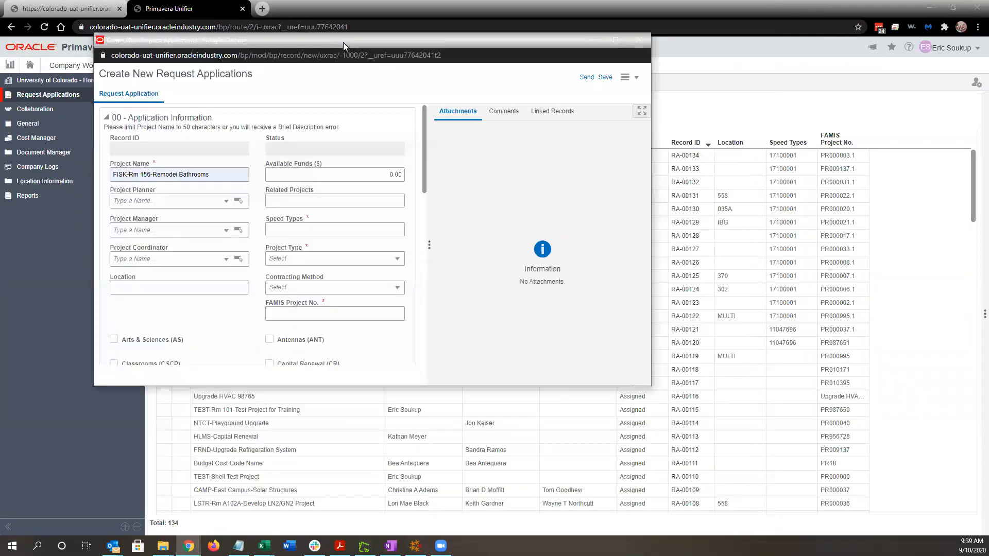
double_click(372, 34)
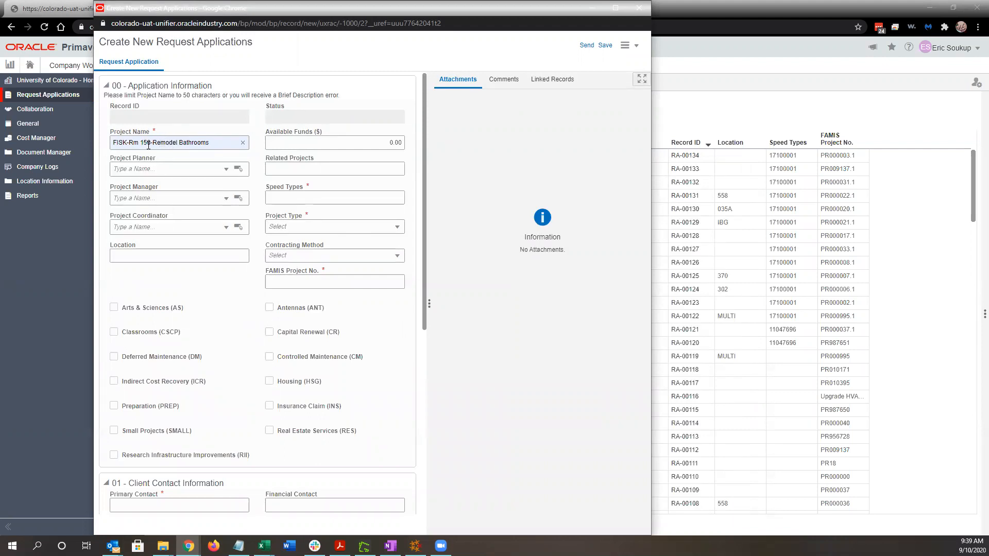
click(361, 145)
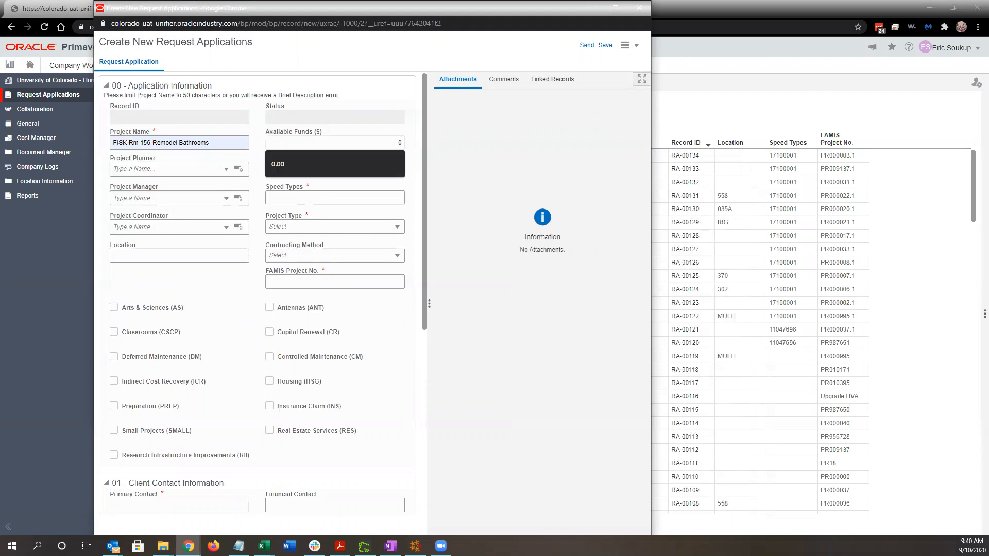
Set Available Funds to 100,000, leaving Project Manager empty.
text(100000)
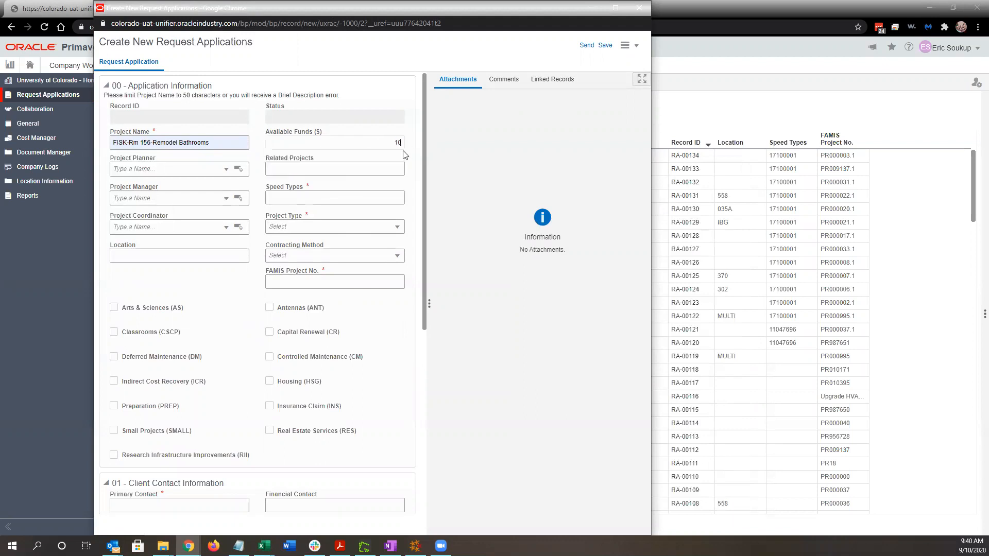
key(Tab)
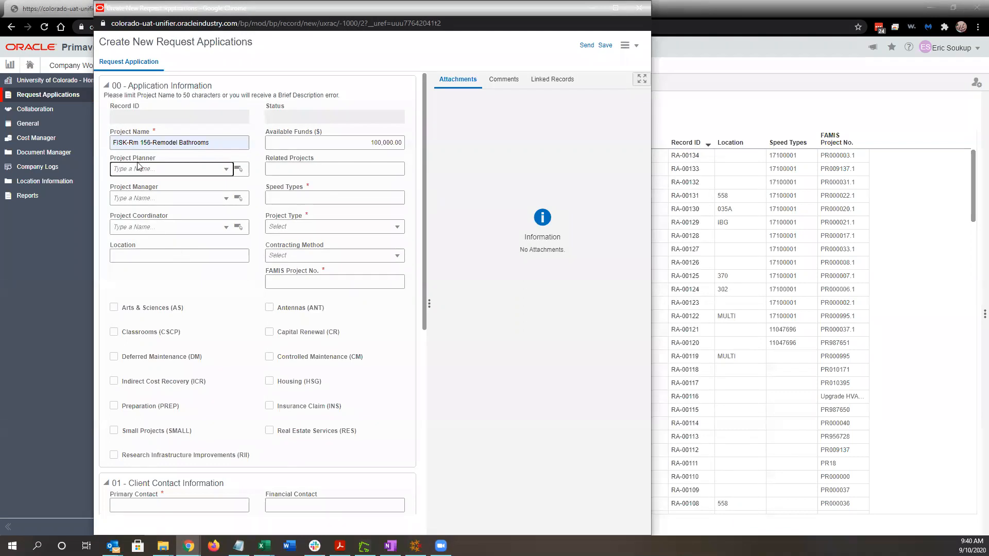
click(142, 203)
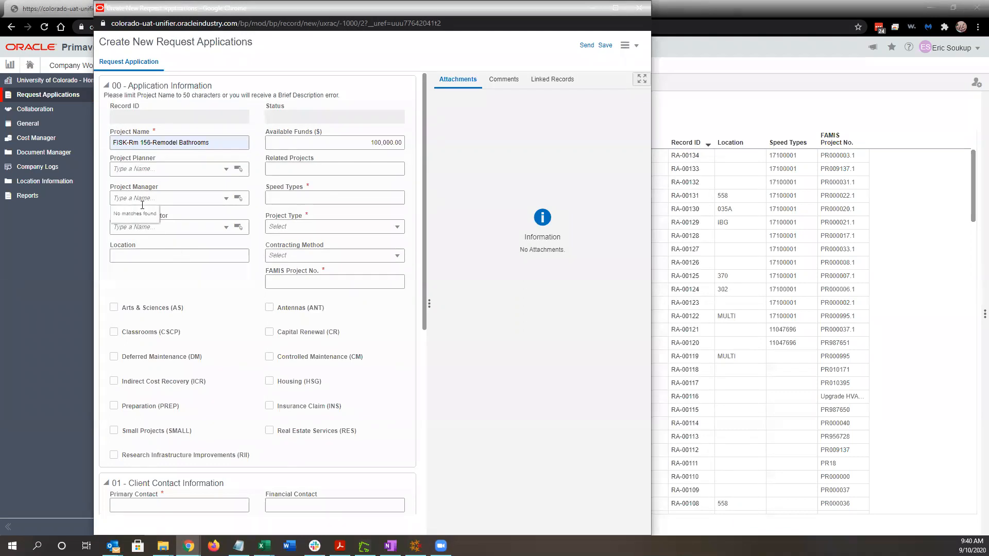
click(188, 217)
Pick a staff member as Project Coordinator by name search and type Fisk into Location.
click(144, 227)
text(eri)
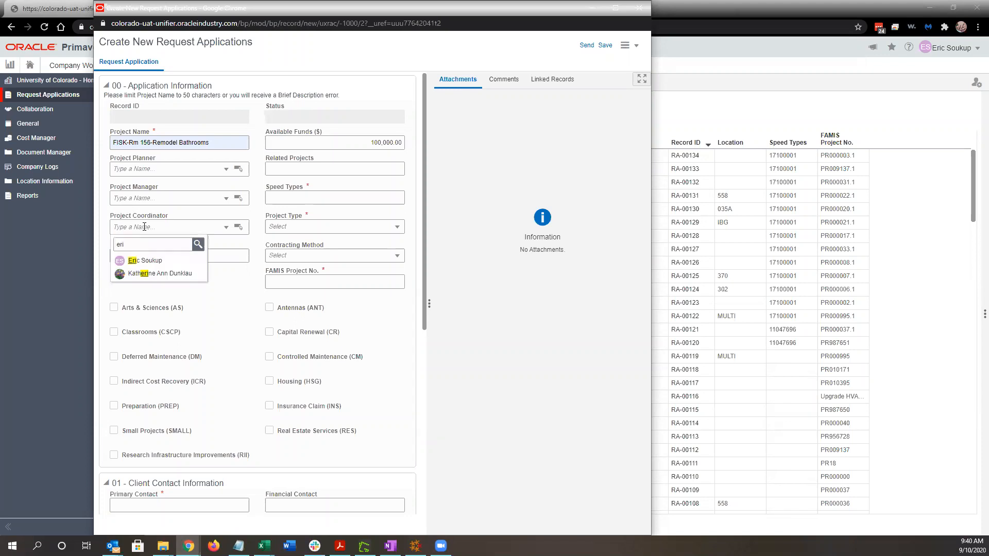
key(BackSpace)
key(BackSpace)
key(BackSpace)
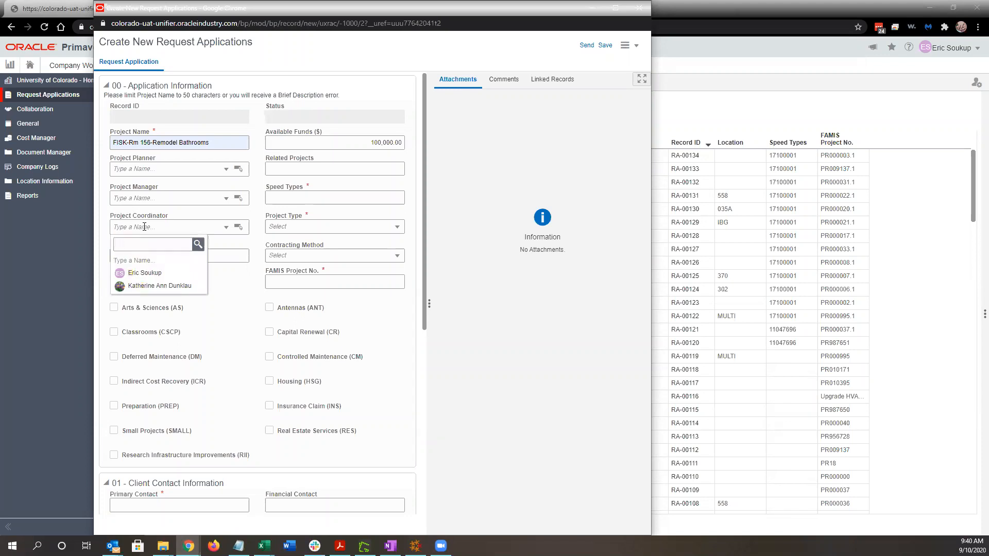
text(er)
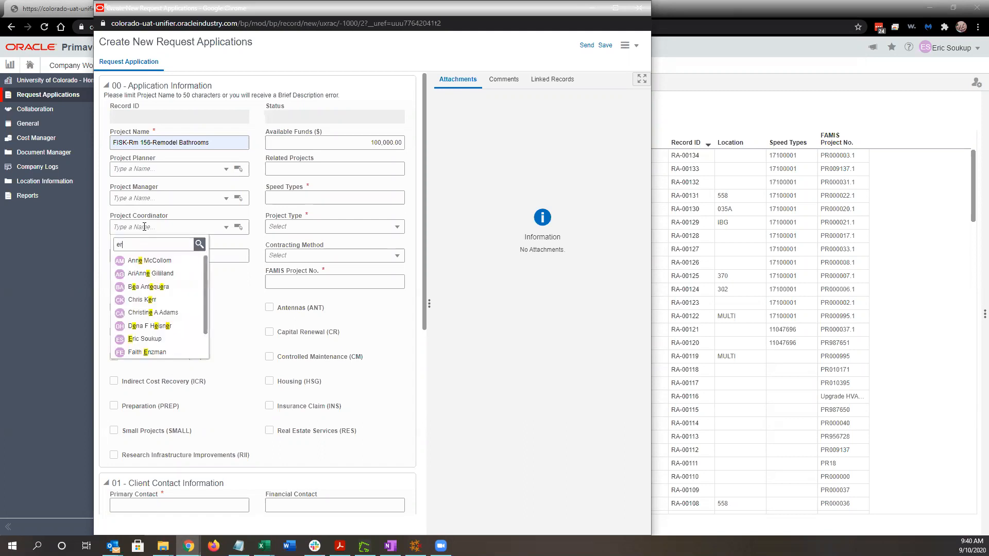
text(i)
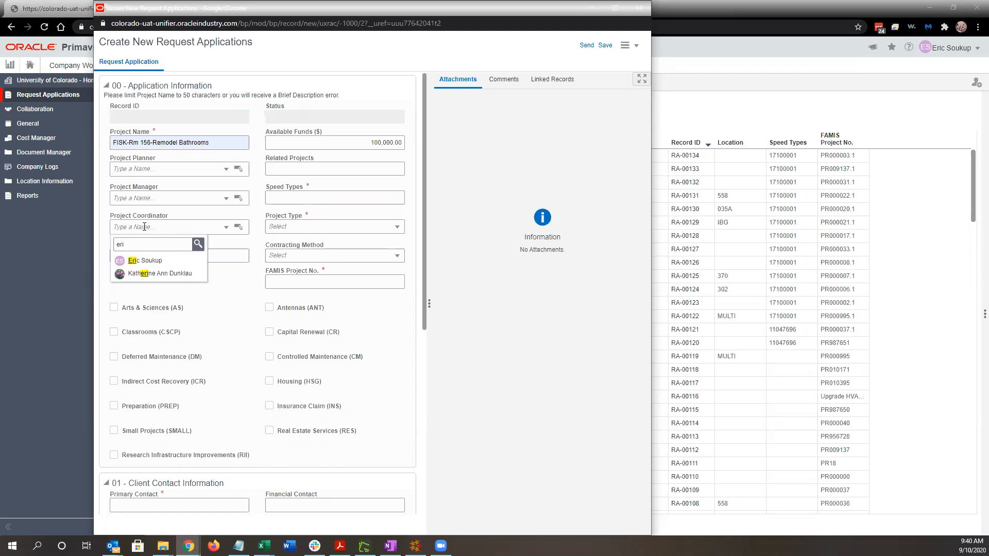
text(c)
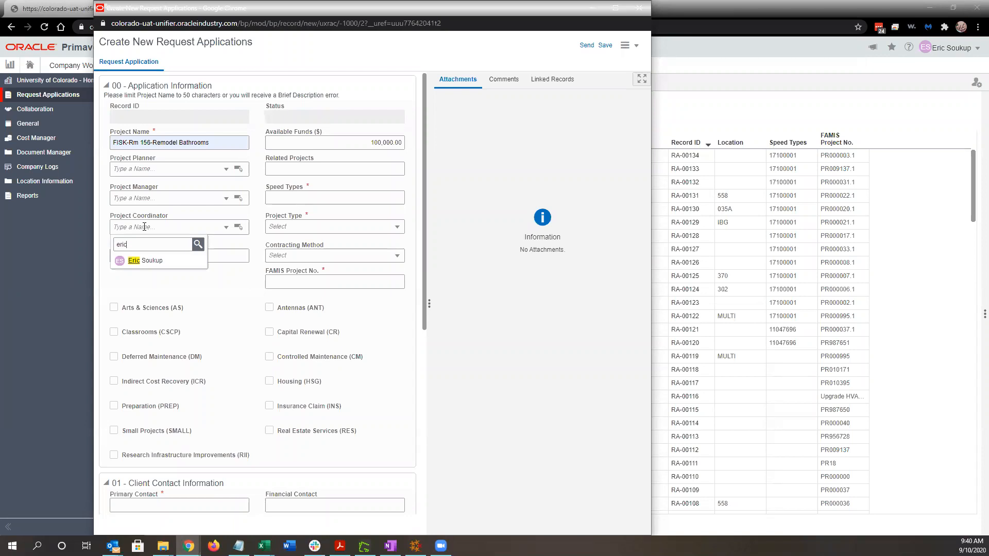
click(146, 260)
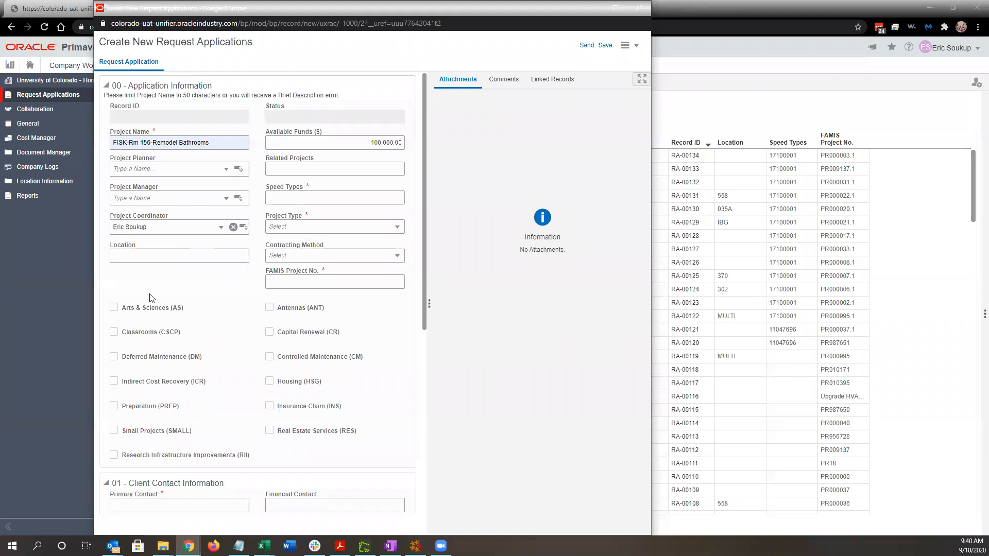
click(161, 259)
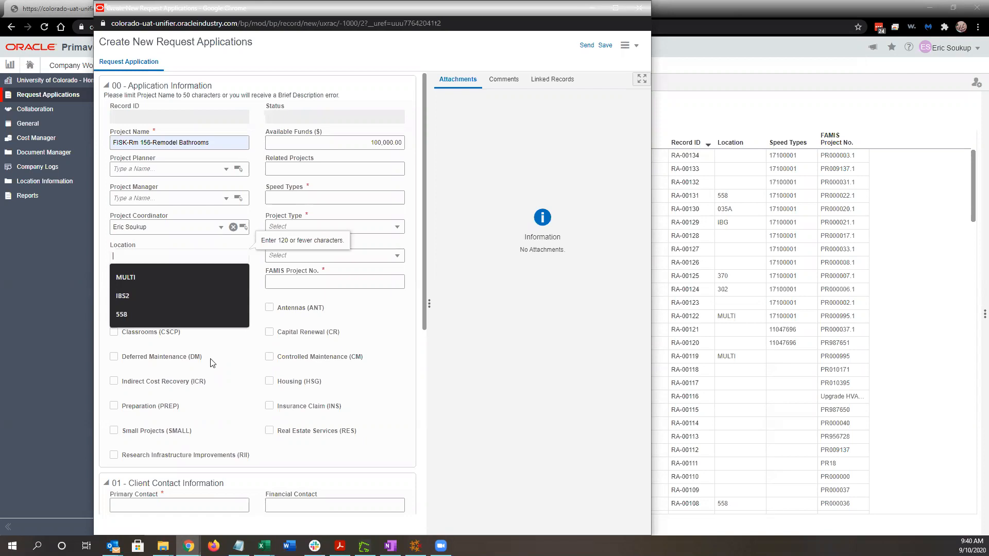
text(F)
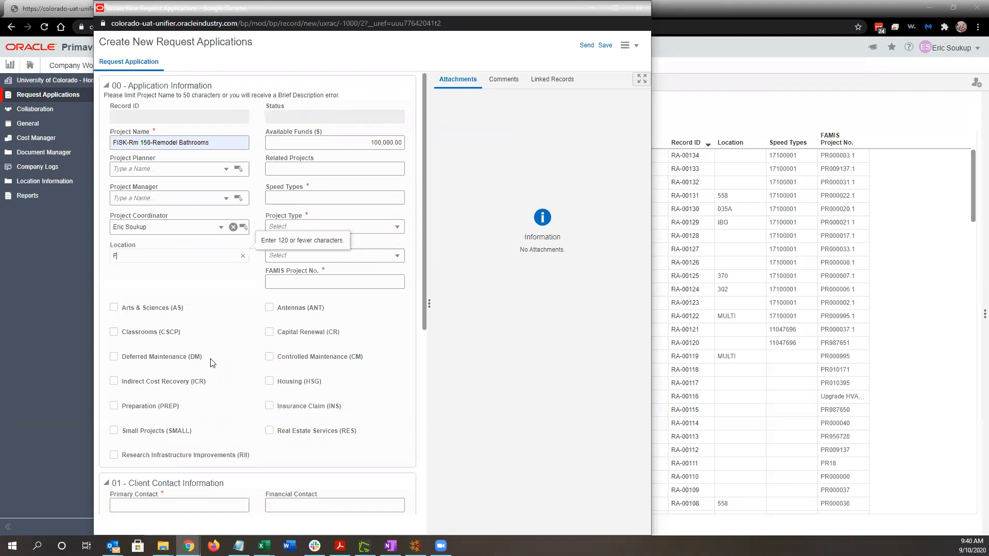
text(isk)
Confirm Location Fisk and choose 11001663 from the Speed Types suggestions.
click(189, 269)
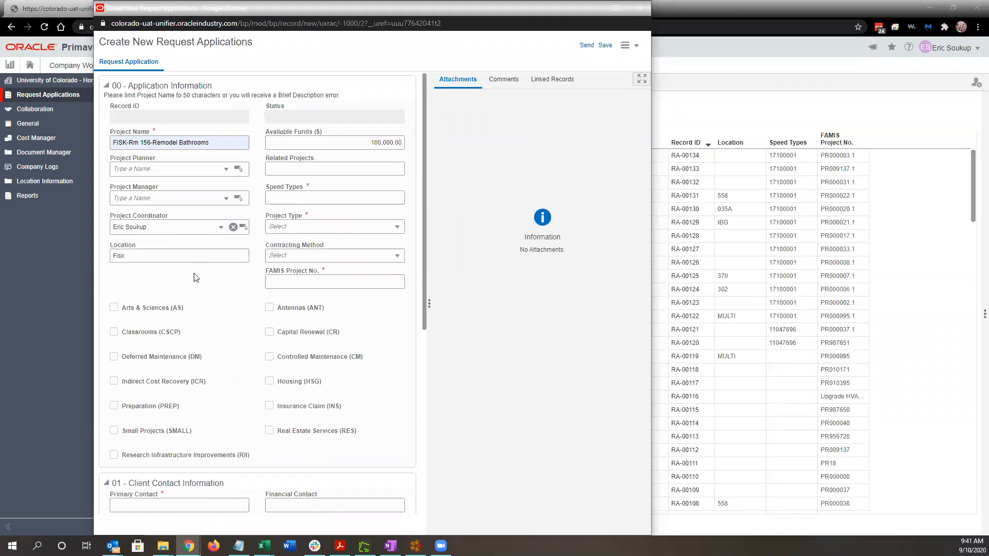
click(316, 195)
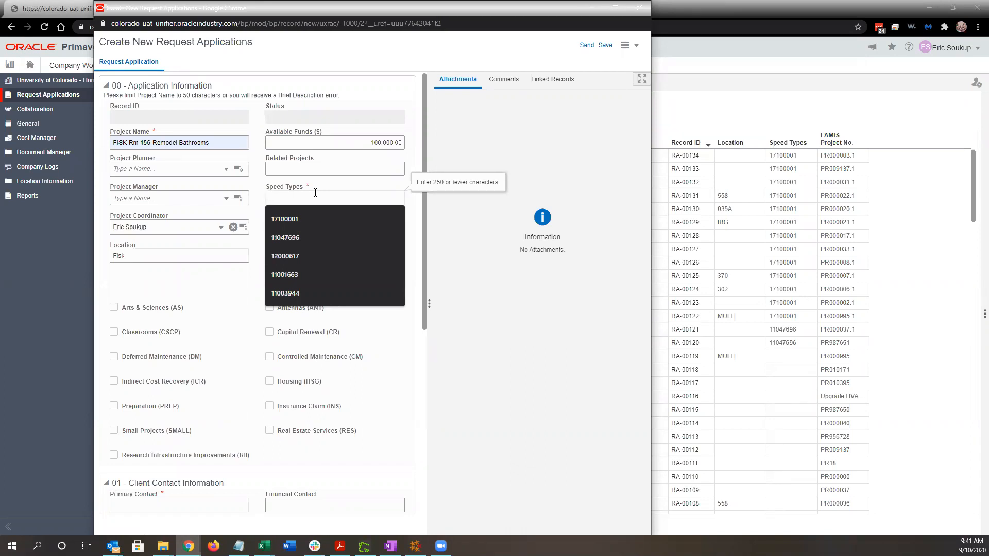
click(362, 196)
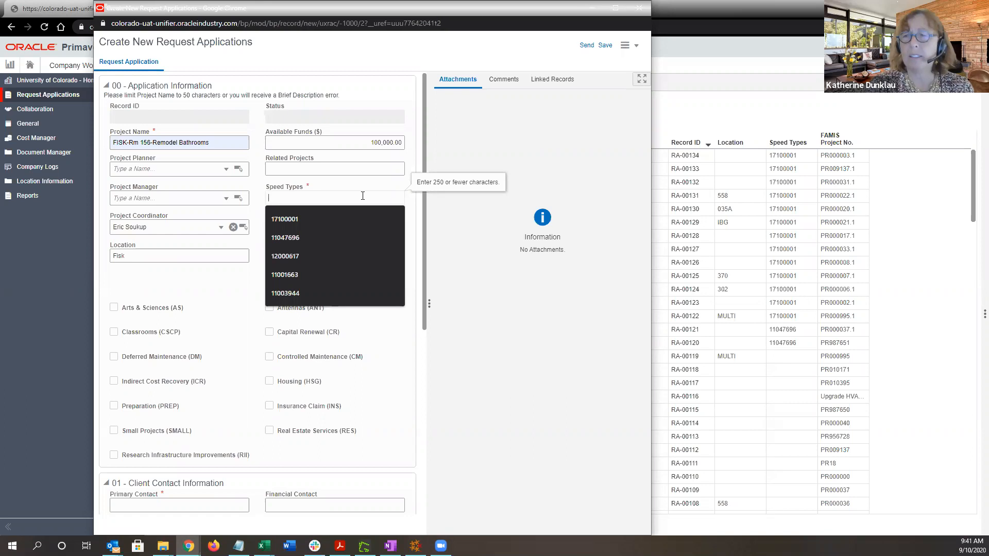
click(341, 275)
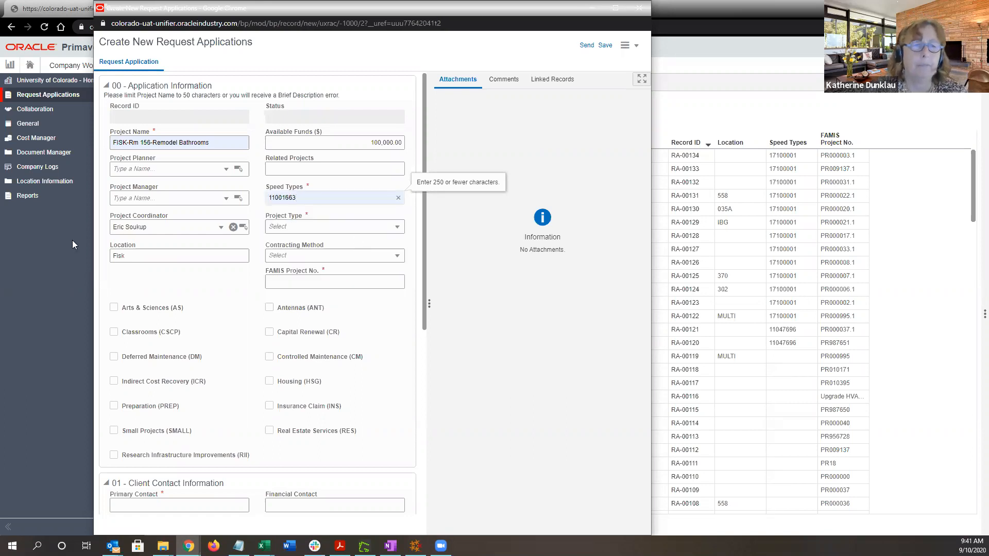
click(380, 229)
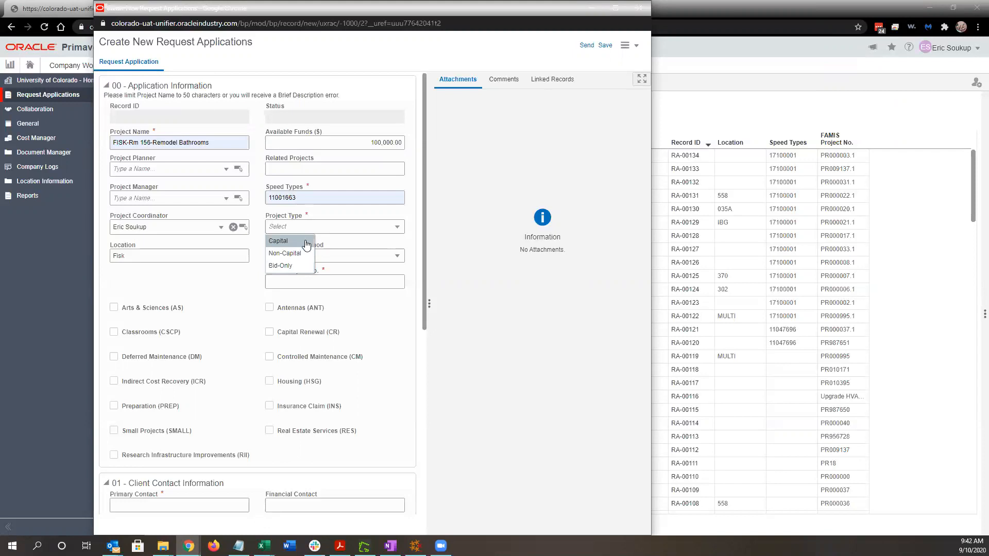
Set Project Type to Non-Capital and add 1700923 as a second speed type.
click(305, 254)
click(317, 197)
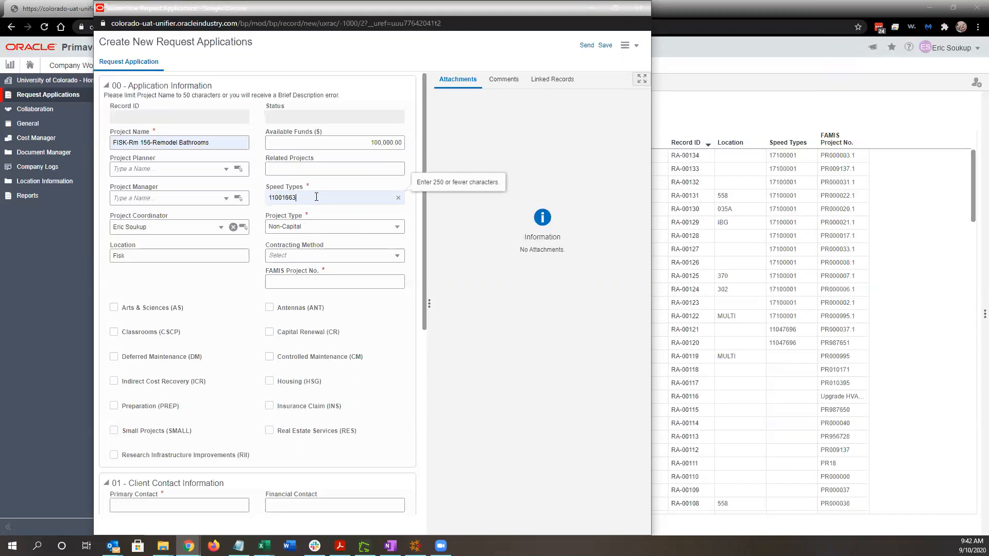
text(,)
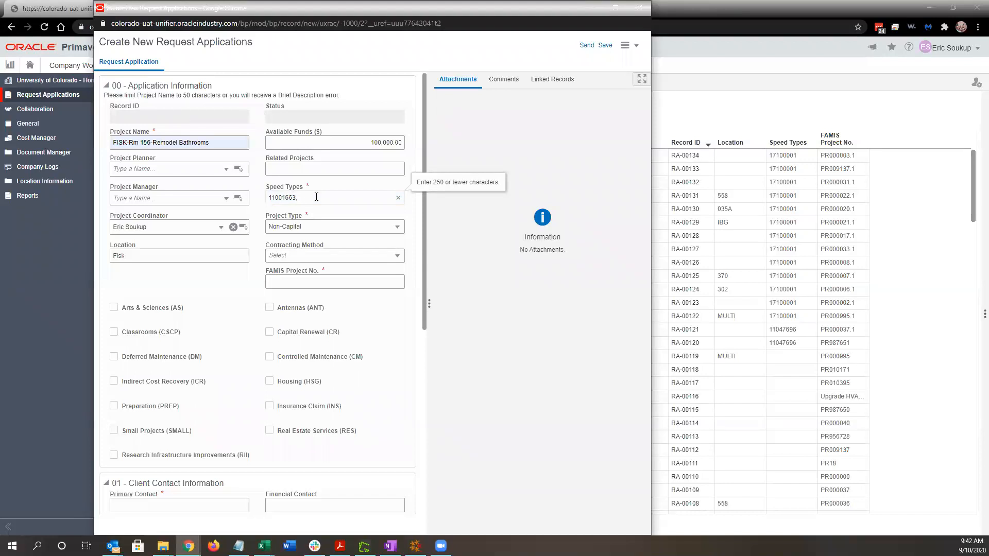
text( 1700923)
click(390, 332)
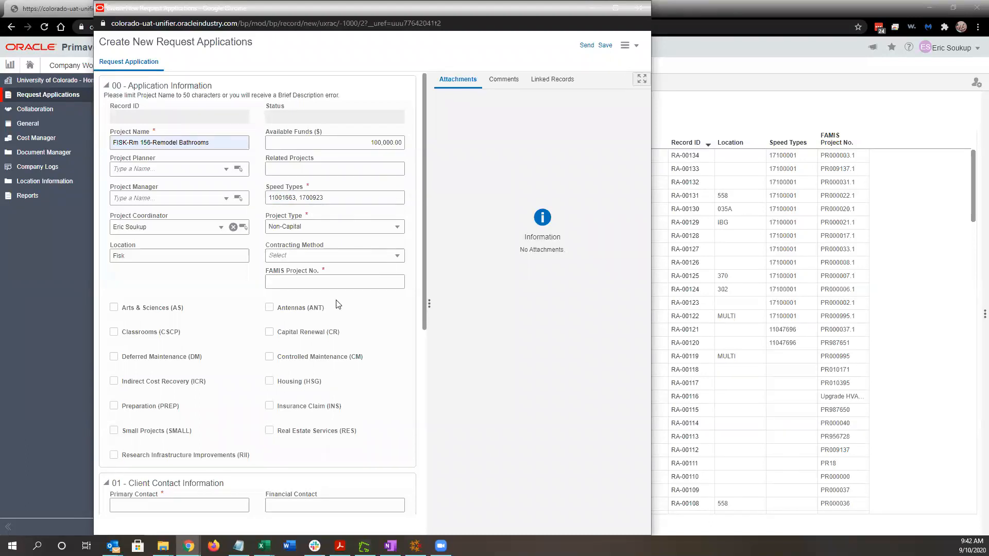
Choose Design/Bid/Build as Contracting Method and PR209375 as FAMIS Project No.
click(299, 256)
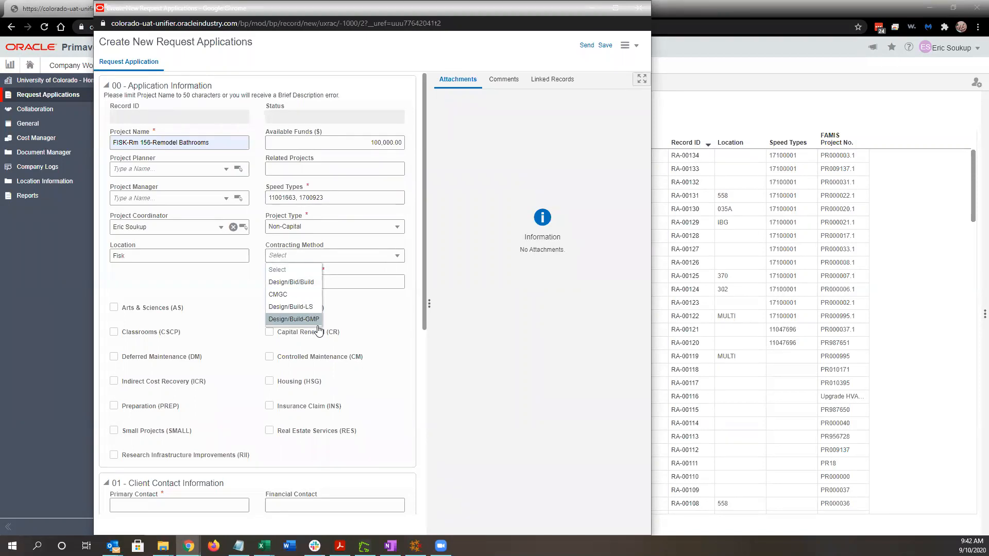
click(312, 287)
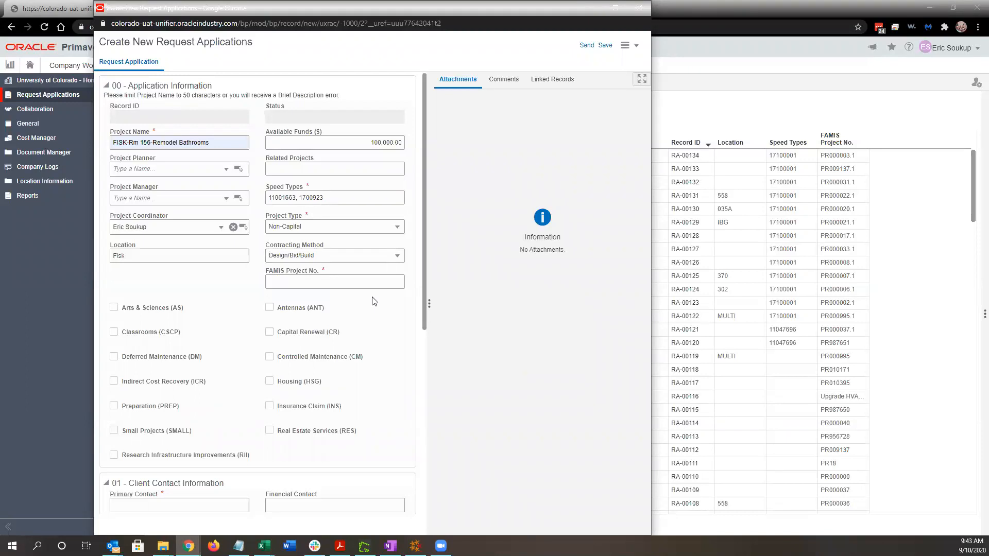
click(336, 283)
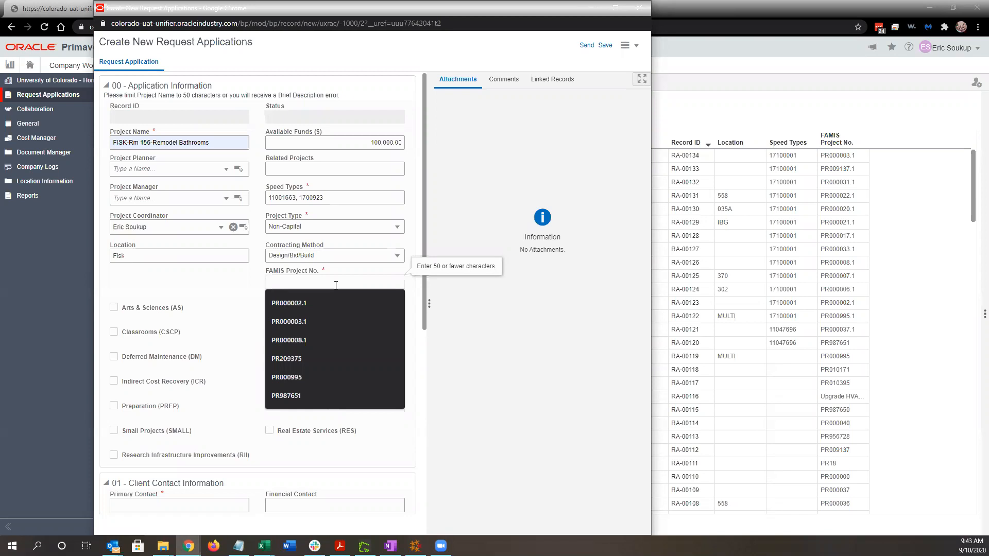
click(311, 358)
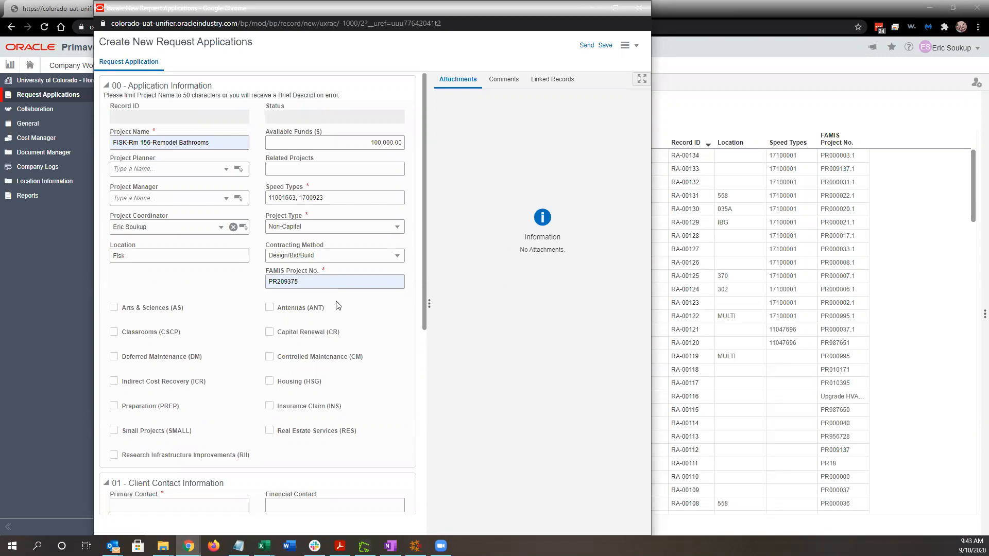
scroll(388, 322, down, 2)
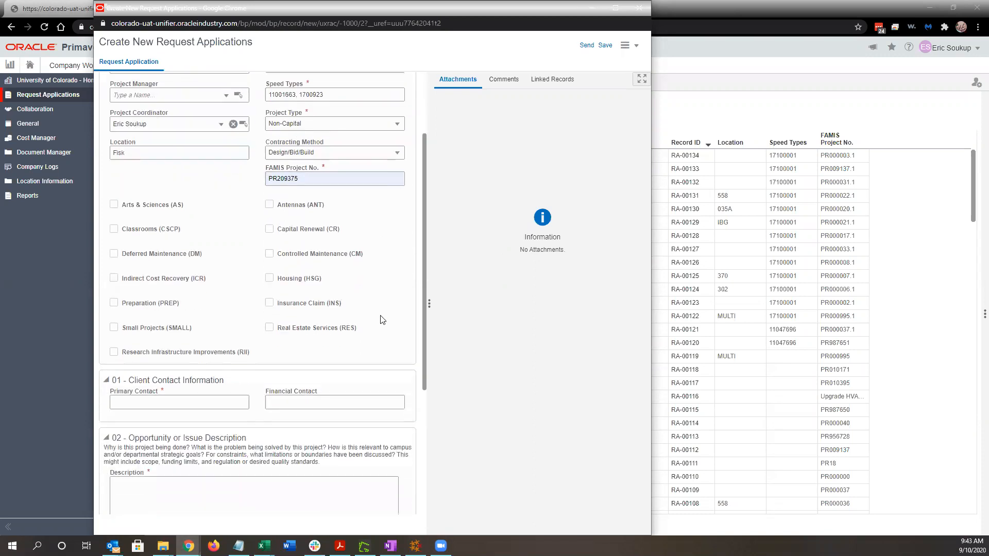
Under Client Contact Information, pick the Primary Contact from the suggestions.
scroll(382, 320, down, 1)
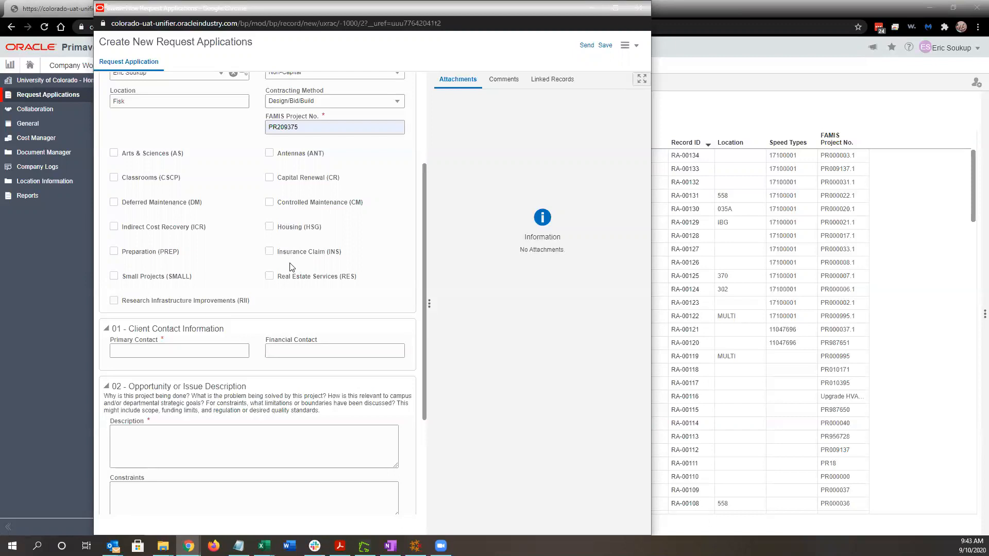
scroll(316, 266, down, 1)
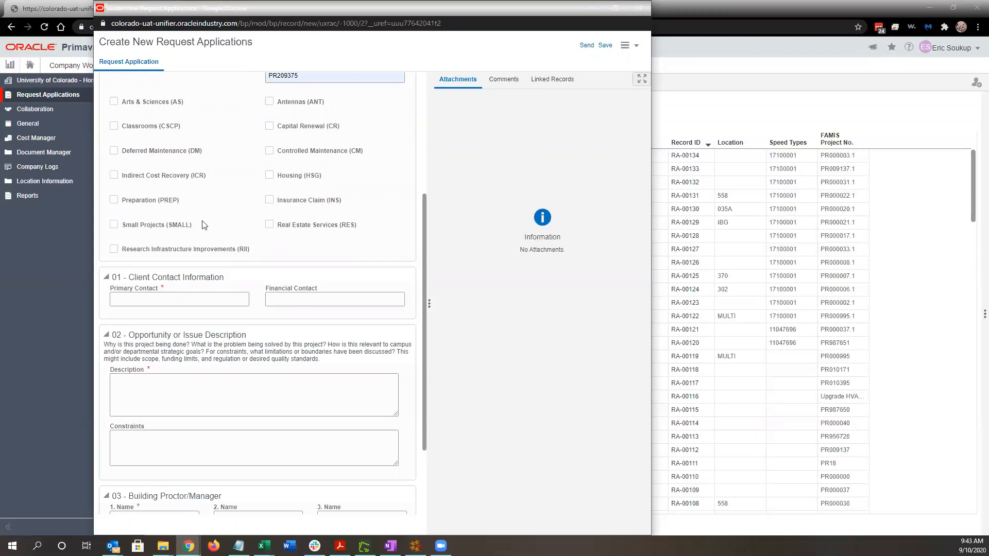
scroll(241, 224, down, 1)
scroll(244, 225, down, 1)
click(181, 197)
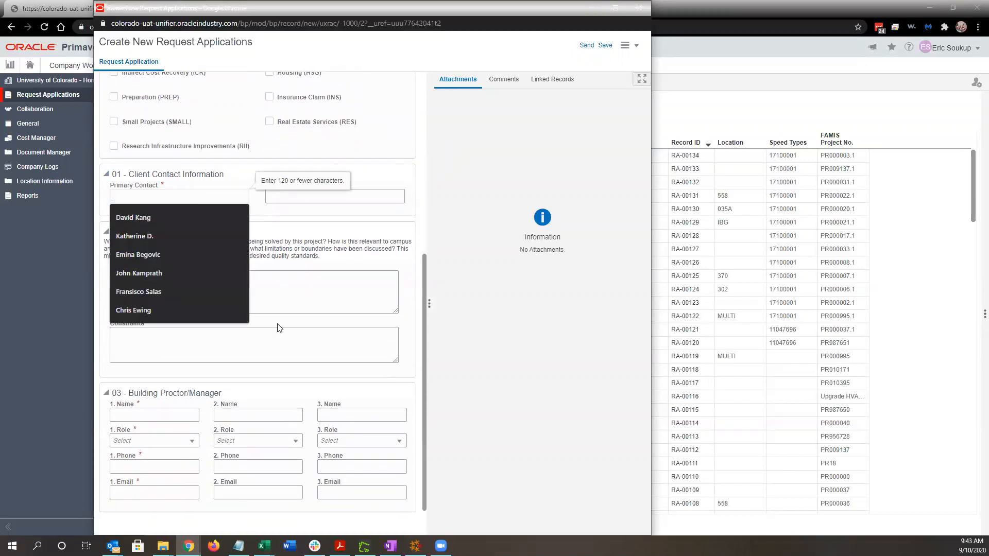
click(205, 275)
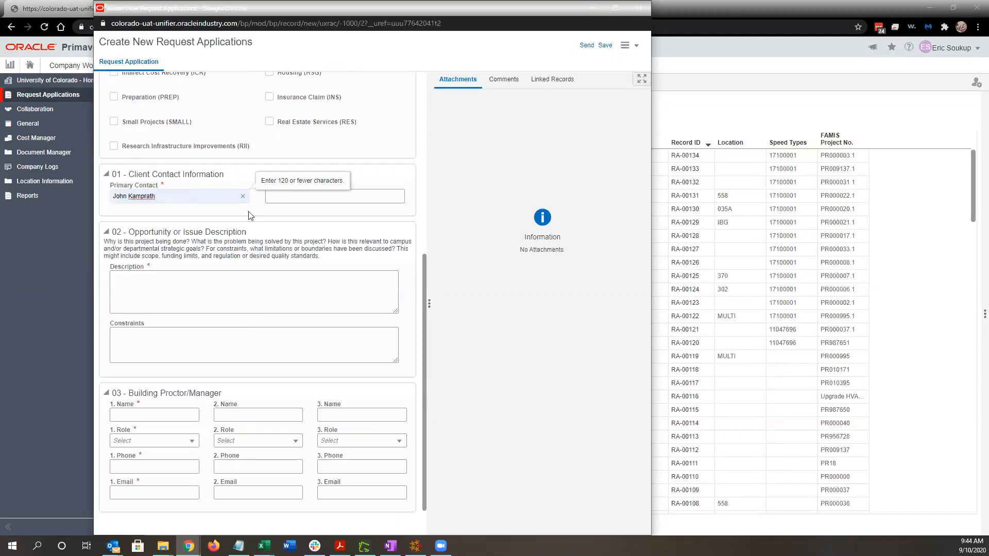
Select a Financial Contact, then remove it so the field stays unassigned.
click(311, 200)
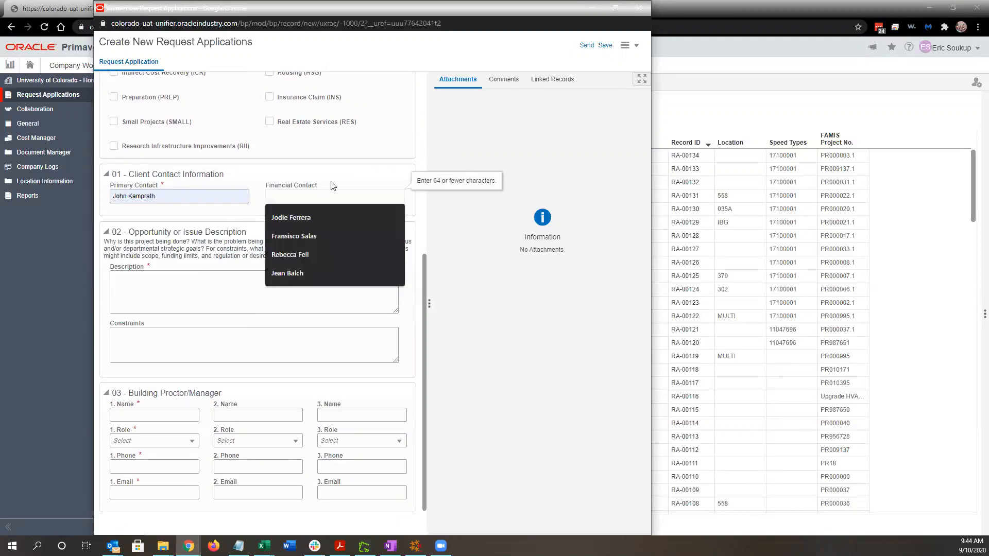
click(323, 216)
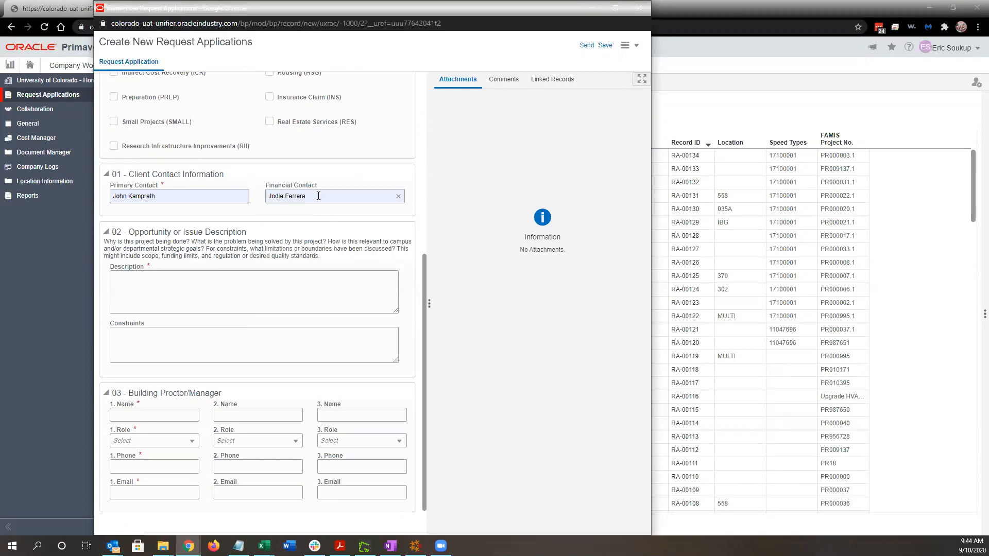
click(398, 197)
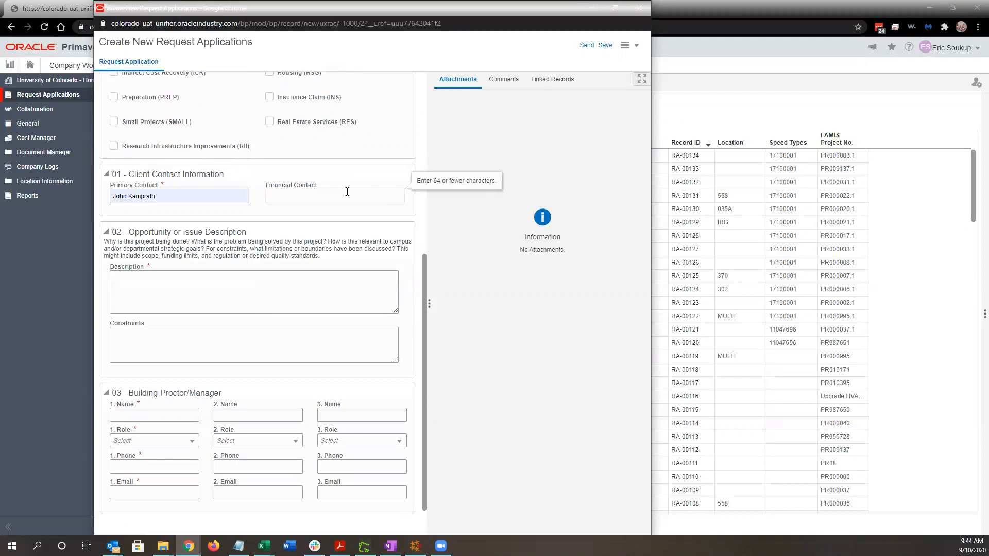
text(Financial Contact)
click(262, 290)
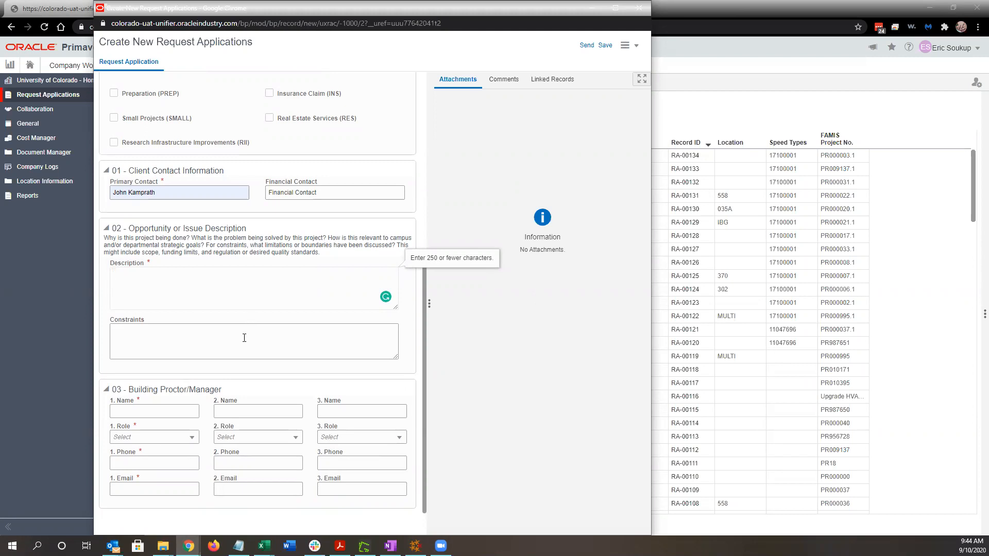
Enter 'Remodel dated bathrooms.' as the request Description.
click(189, 346)
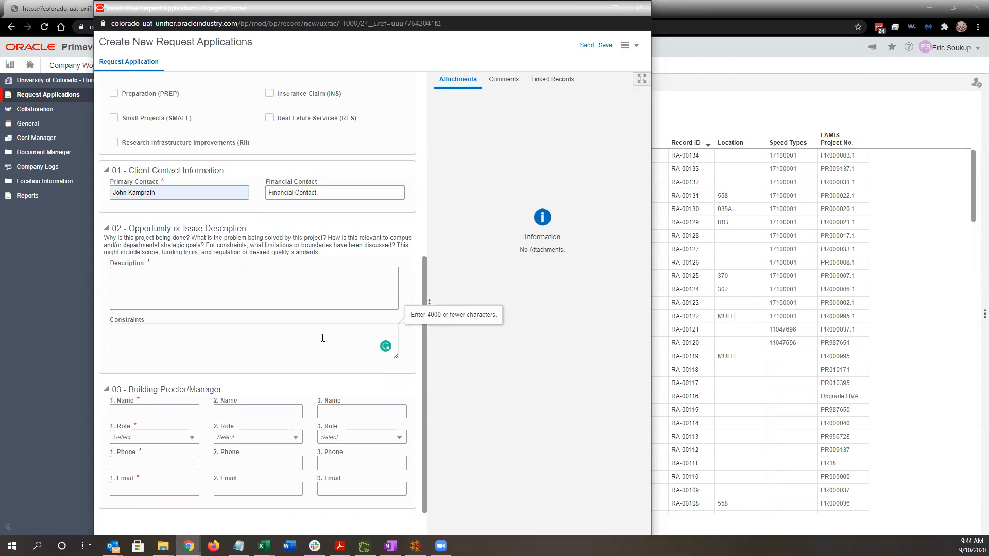
click(228, 286)
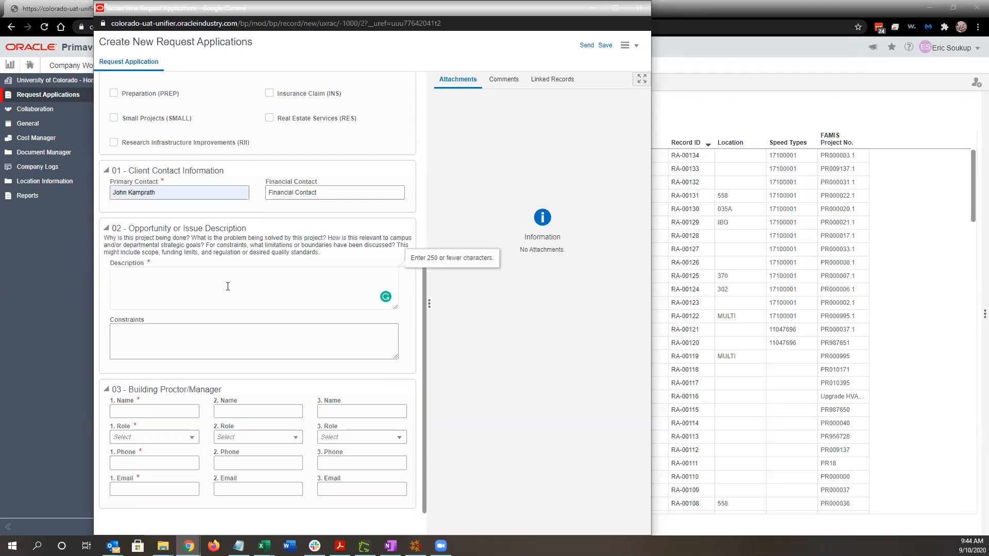
scroll(228, 287, up, 6)
scroll(227, 287, down, 6)
text(Rem)
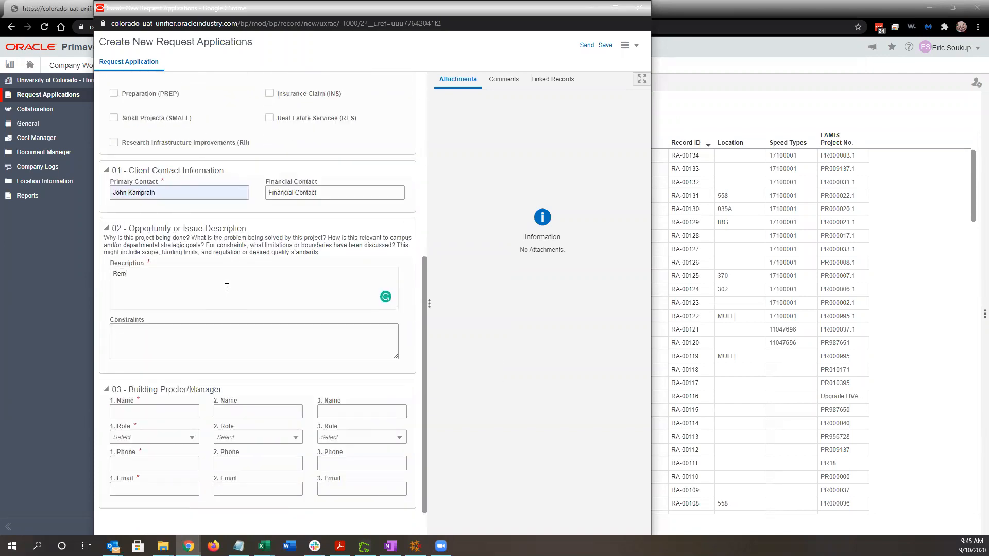
text(odel dated batchrooms.)
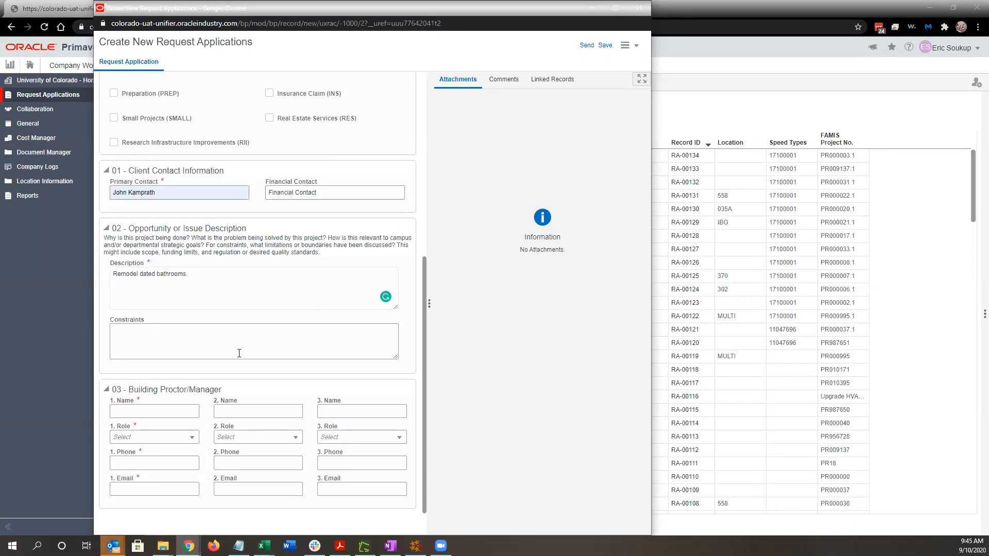
Enter 'Limited to the existing space for these rooms.' as the Constraints.
click(205, 326)
text(Limted to)
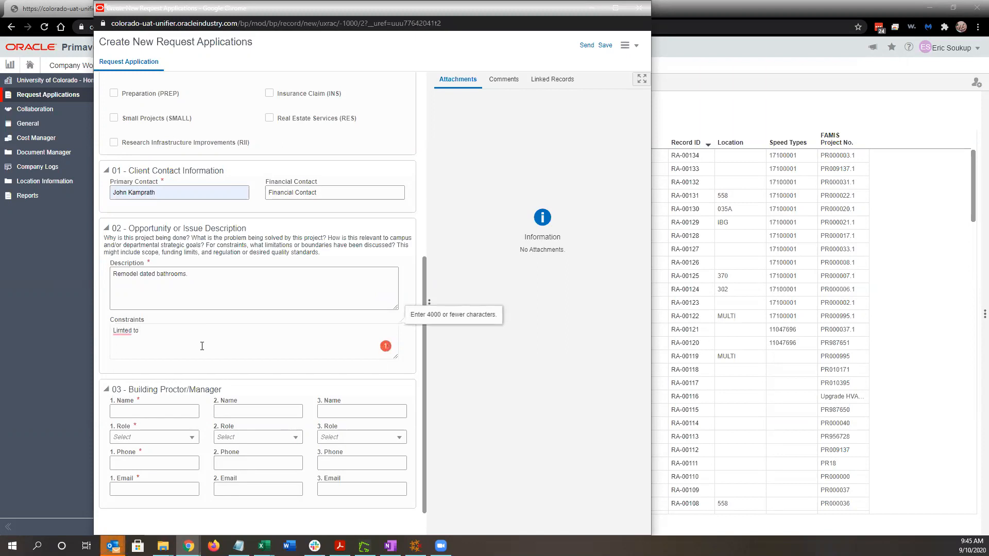
key(BackSpace)
key(BackSpace)
key(BackSpace)
key(BackSpace)
key(BackSpace)
key(BackSpace)
text(ited to the existing space for these rooms.)
click(170, 437)
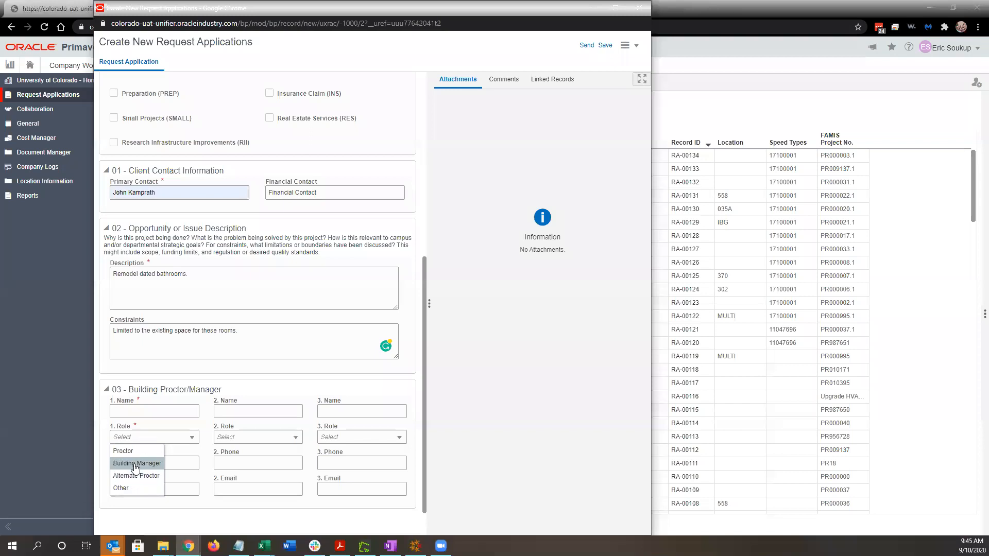
Enter the first building contact's name and set their role to Building Manager.
click(158, 413)
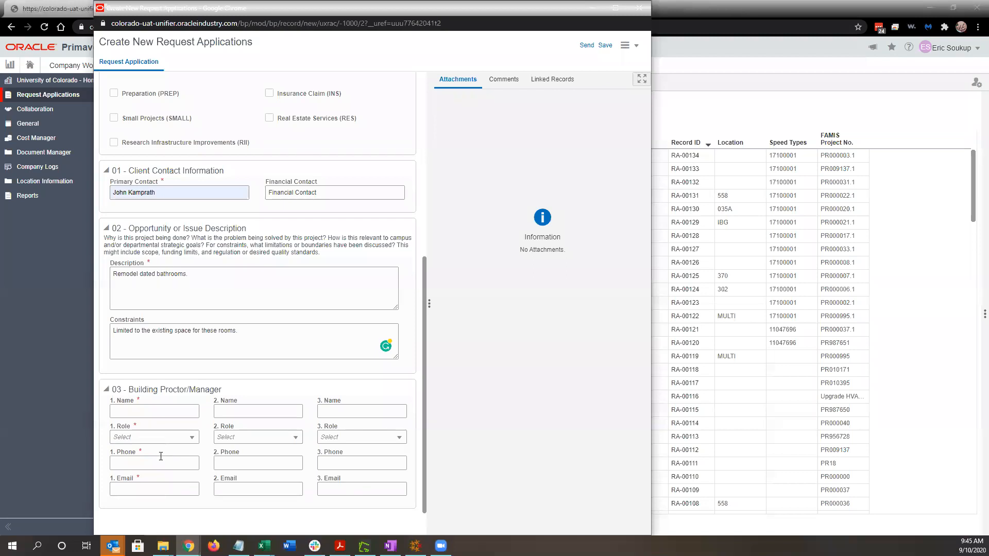
click(158, 410)
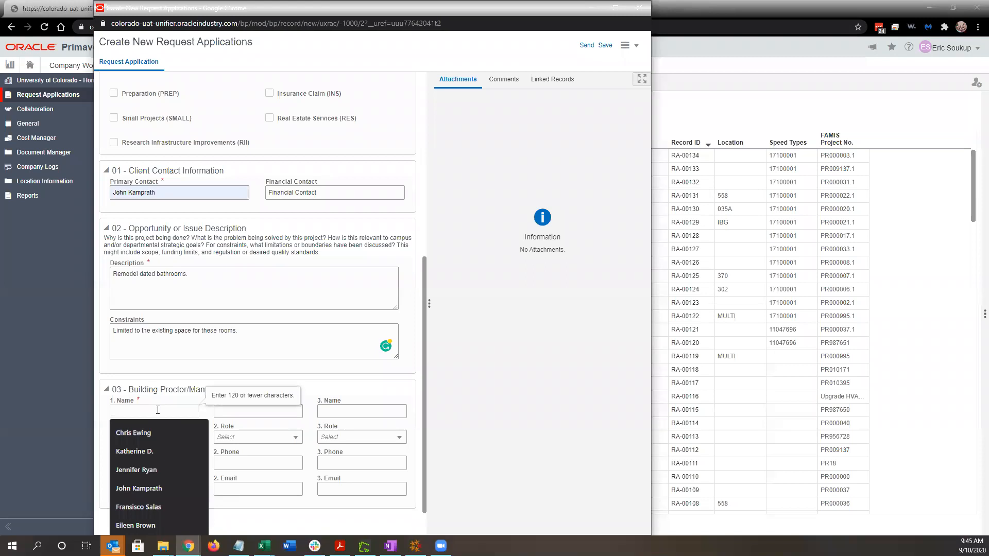
text(Joh)
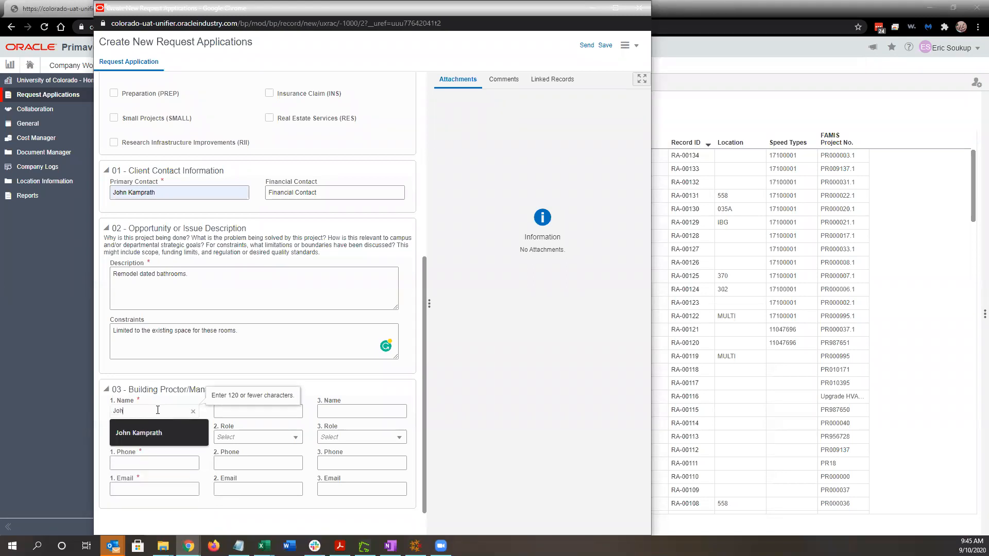
text(n Smith)
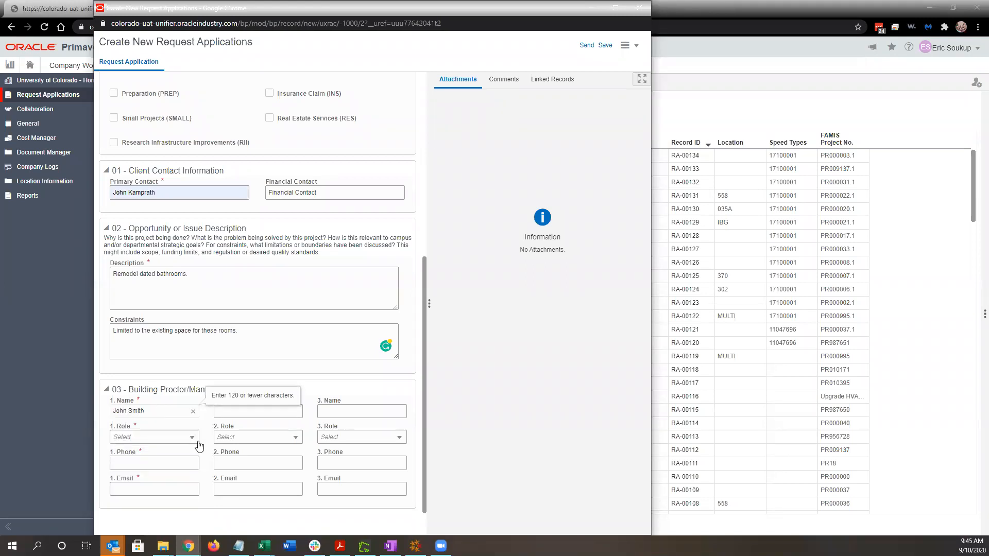
click(191, 439)
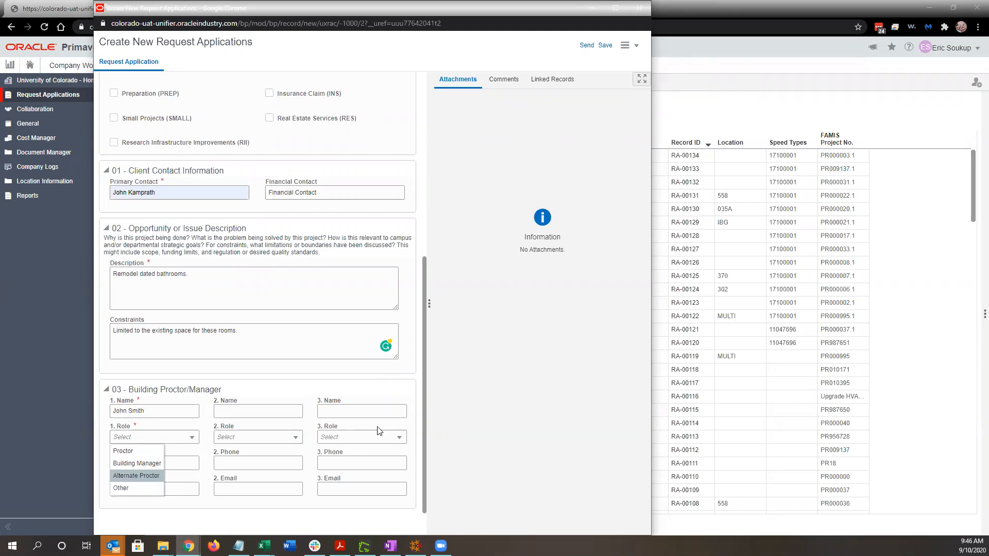
click(146, 469)
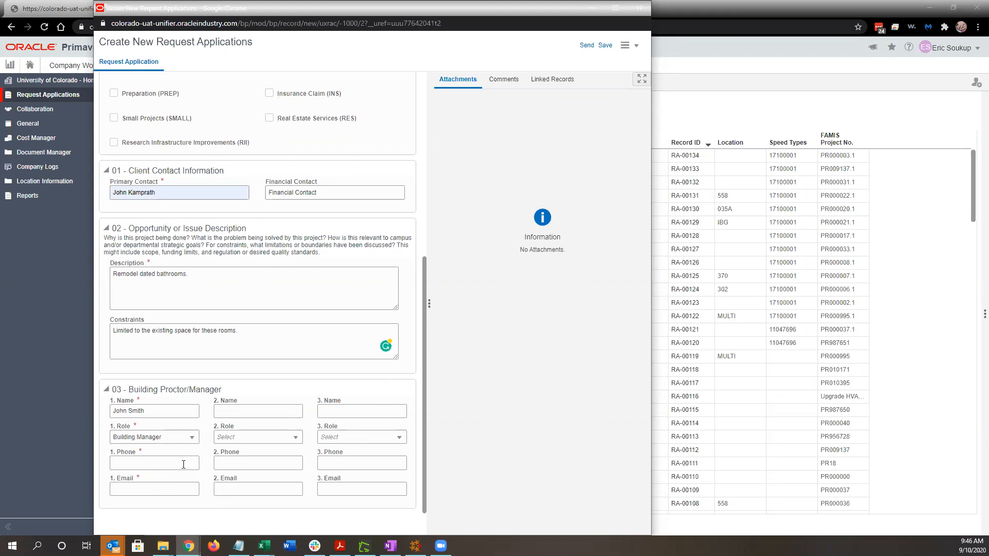
Fill in the first contact's phone number and e-mail address.
click(183, 463)
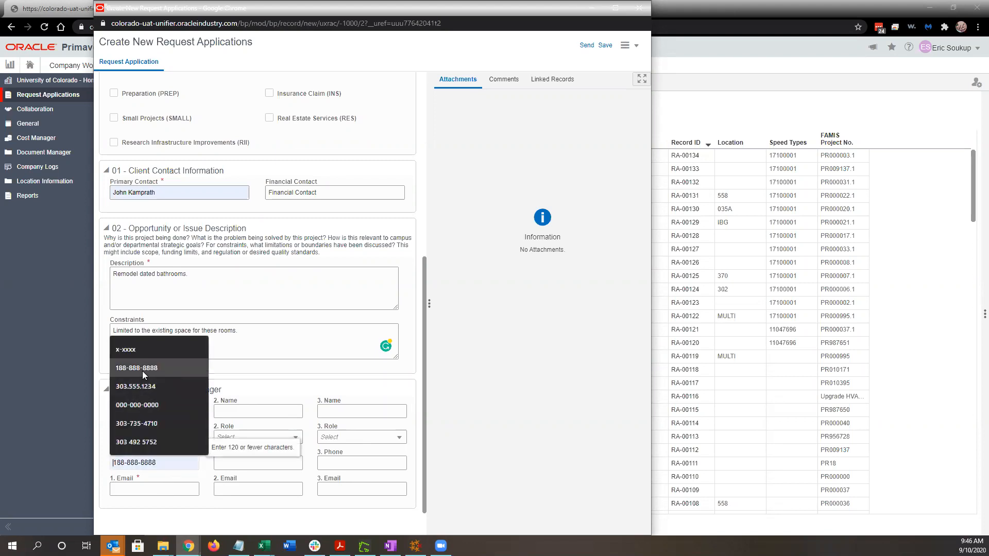
click(155, 407)
click(159, 490)
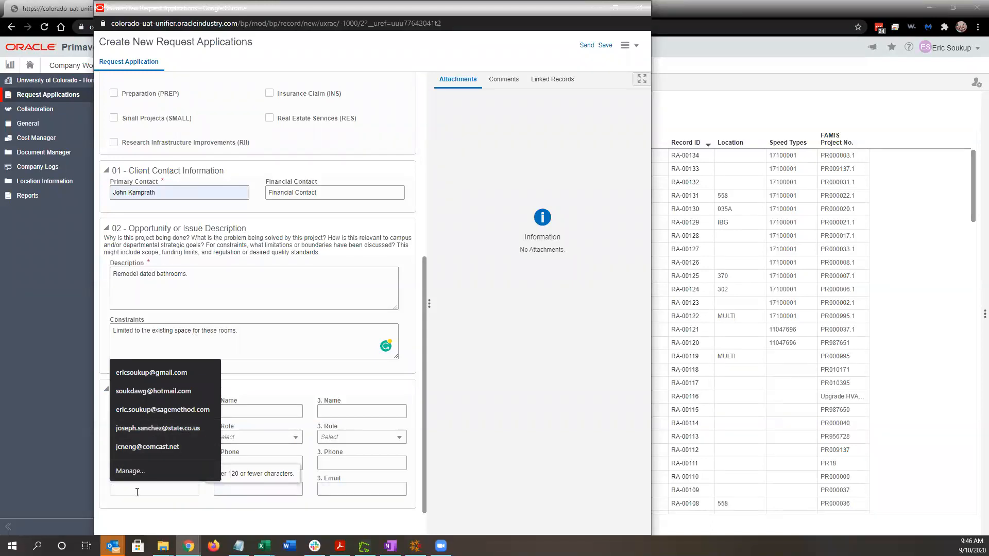
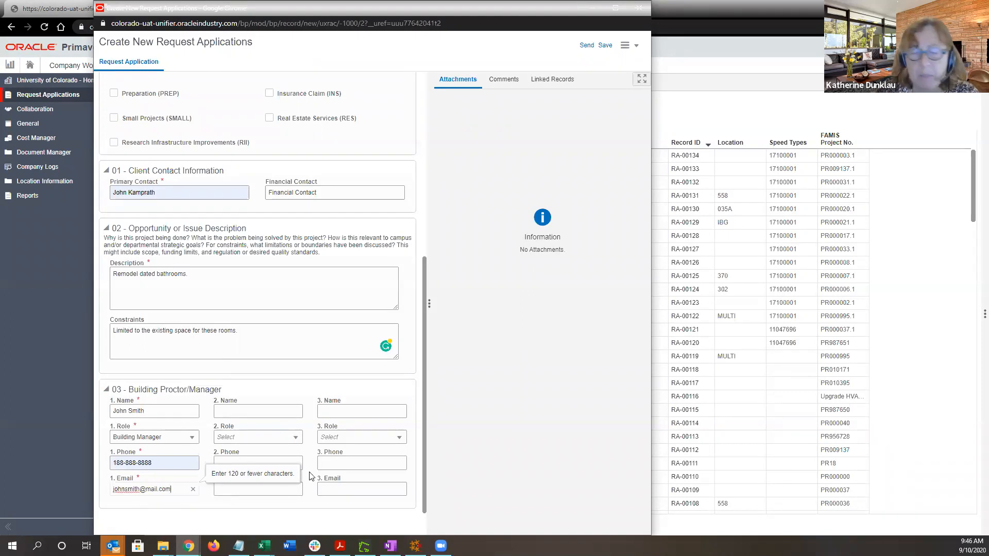
click(204, 508)
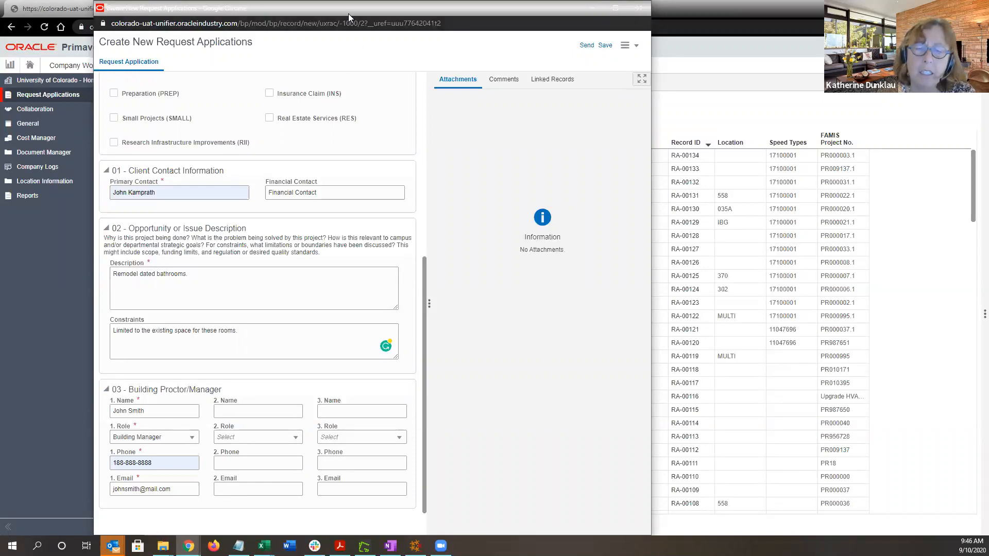
Shift the form window right and start a second contact name, dismissing the suggestions.
drag(355, 17, 392, 16)
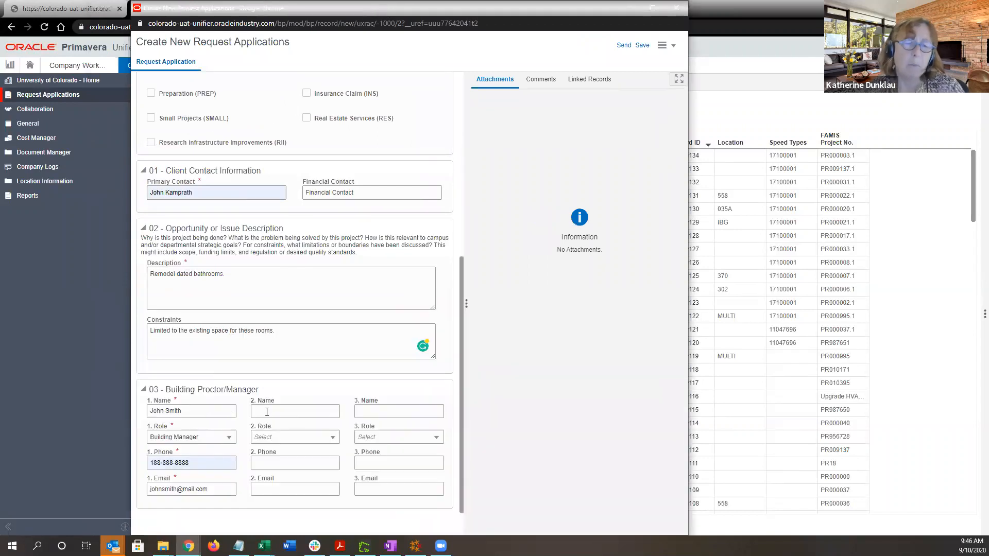
click(266, 410)
click(285, 381)
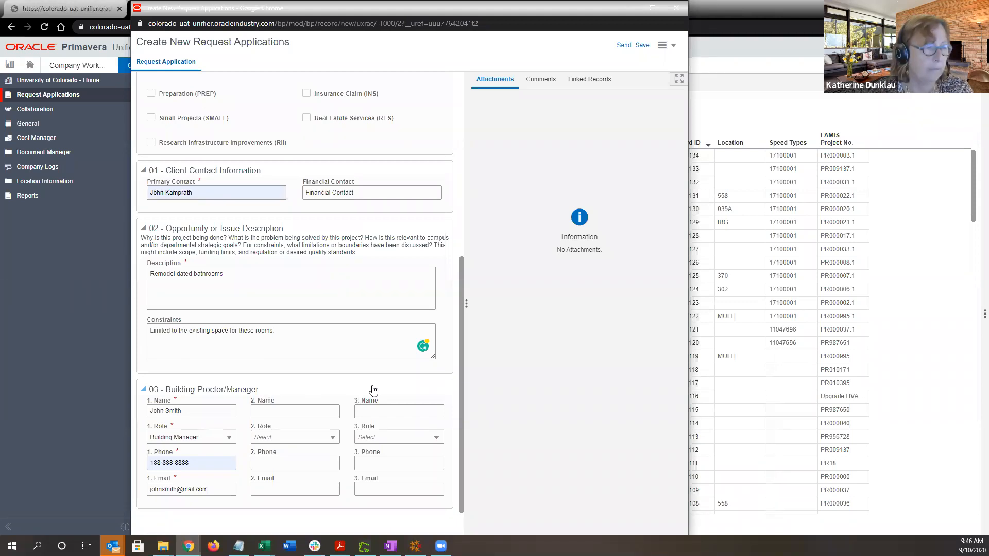
scroll(373, 390, up, 6)
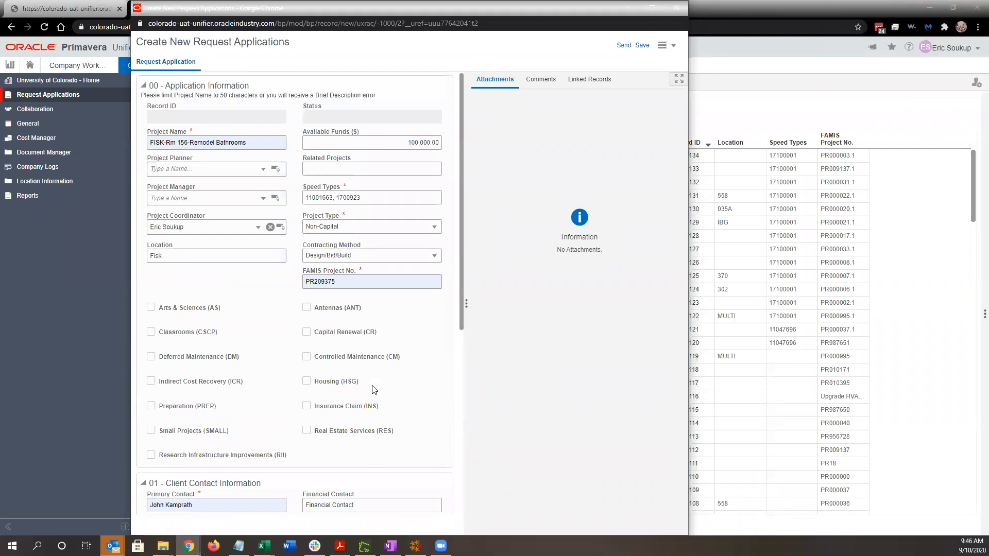
scroll(374, 390, down, 6)
Widen the request form and its form panel, and move the window further right.
scroll(376, 393, up, 6)
drag(689, 62, 766, 75)
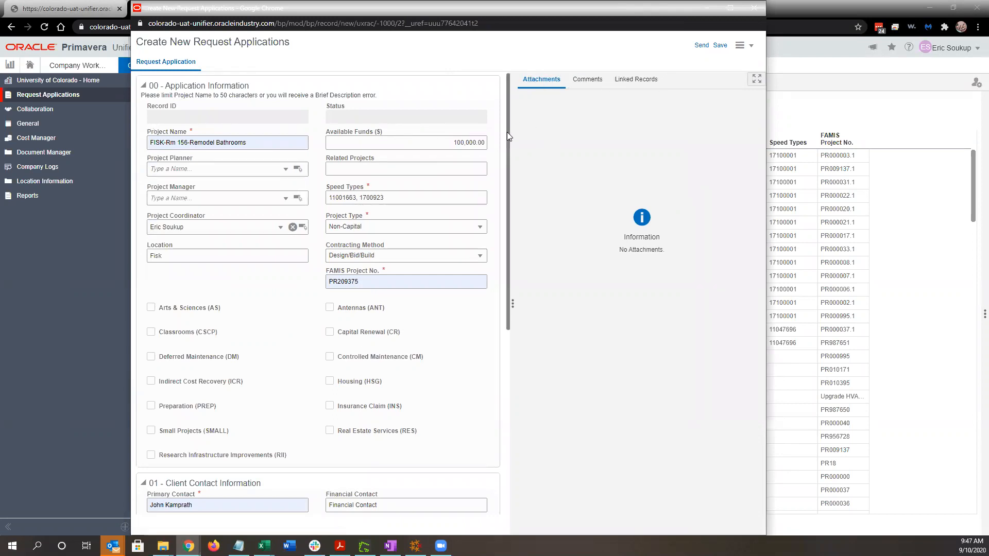
drag(508, 135, 559, 135)
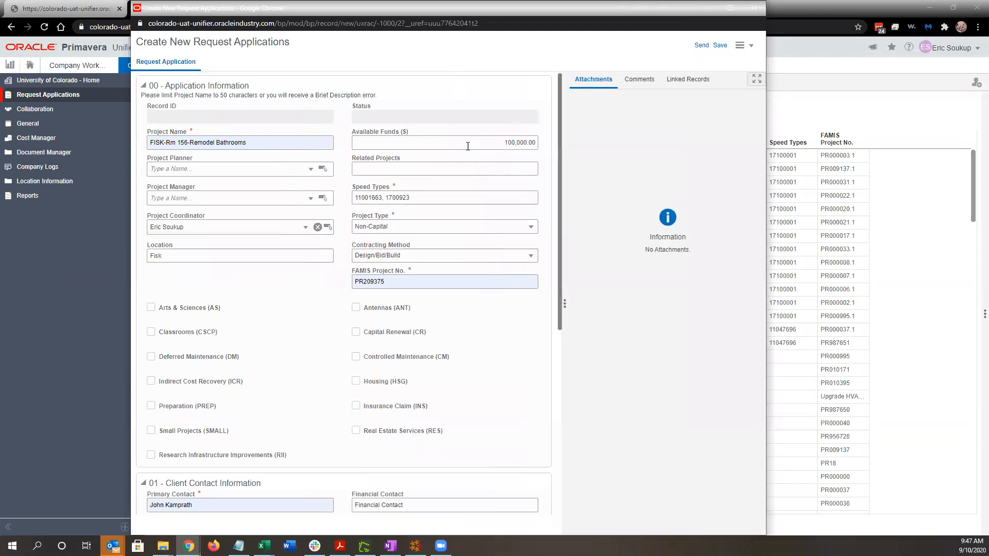
drag(409, 9, 479, 10)
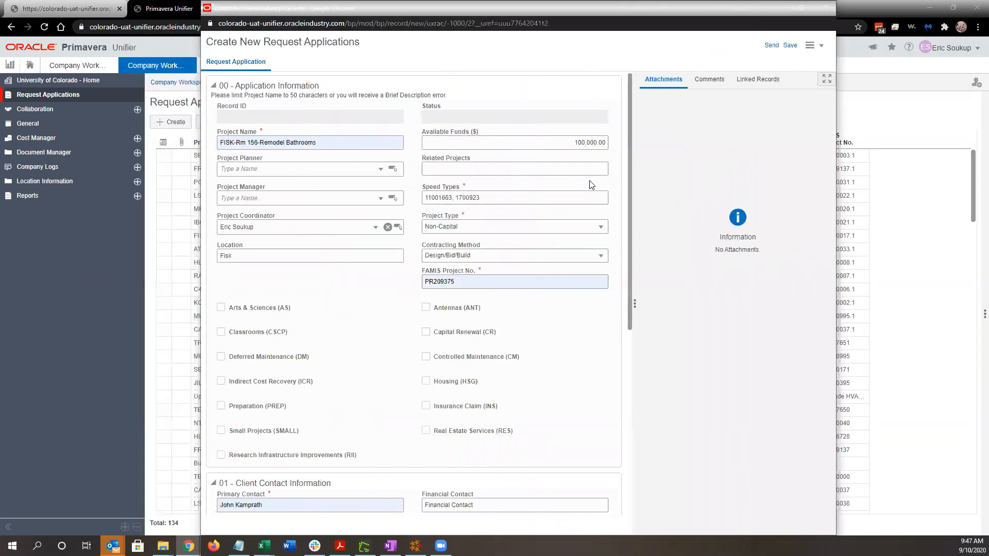
Save the request form, moving it aside so the Request Applications list shows.
click(789, 47)
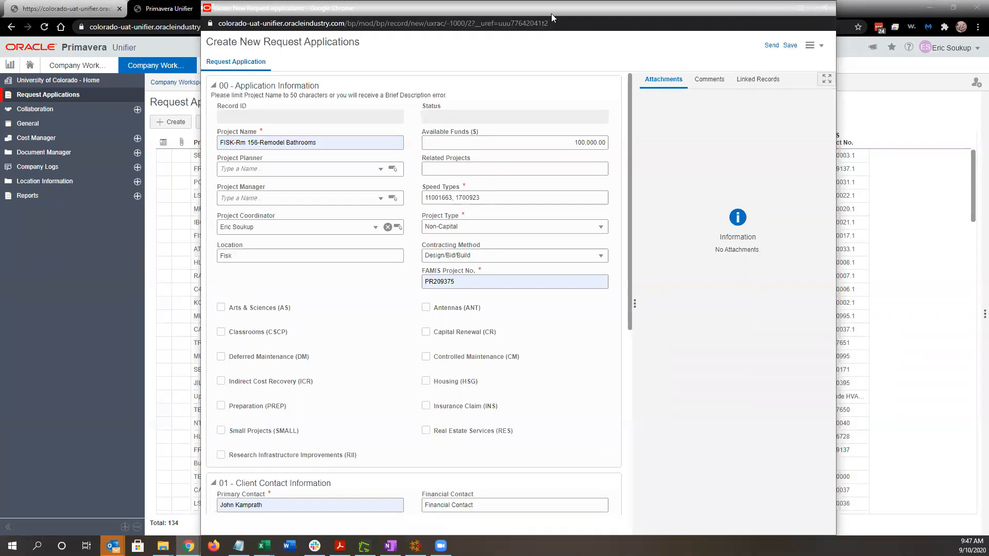
drag(551, 14, 694, 13)
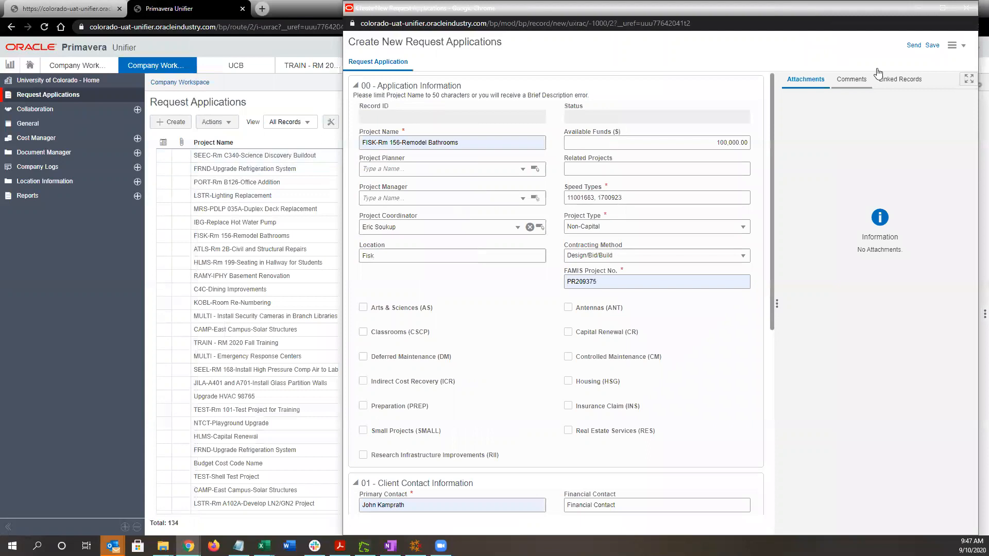
click(933, 46)
click(913, 46)
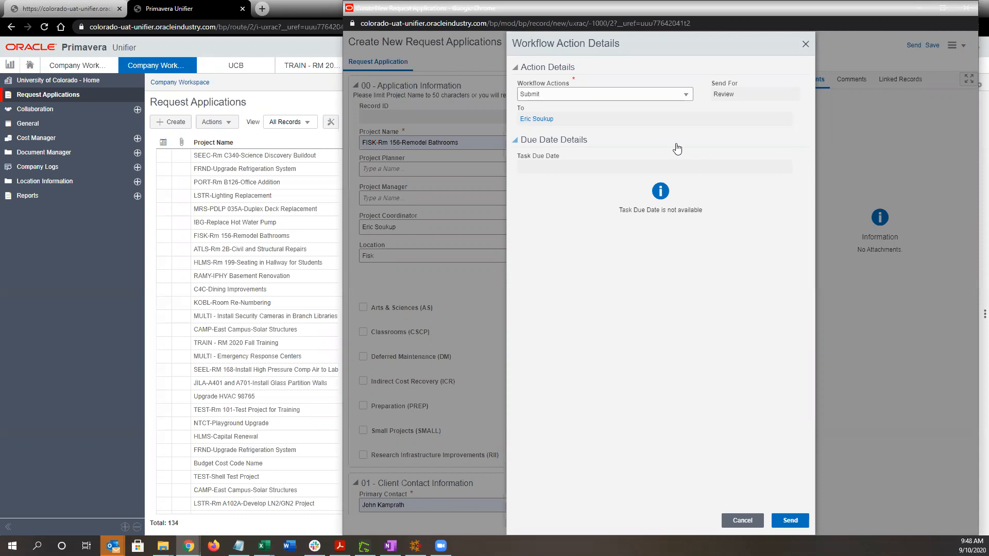
Submit FISK-Rm 156-Remodel Bathrooms for review, acknowledge RA-00135, and open the new row.
click(791, 521)
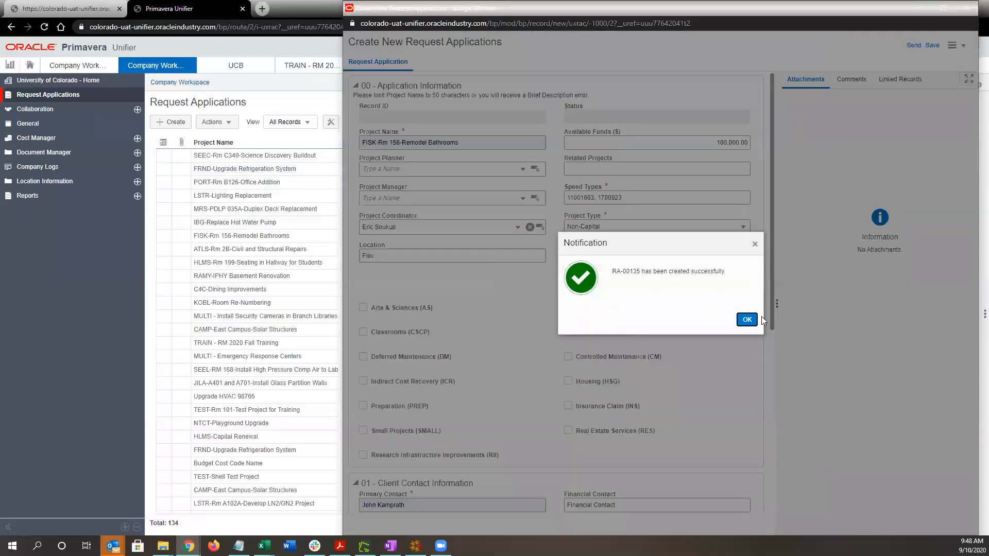
click(748, 319)
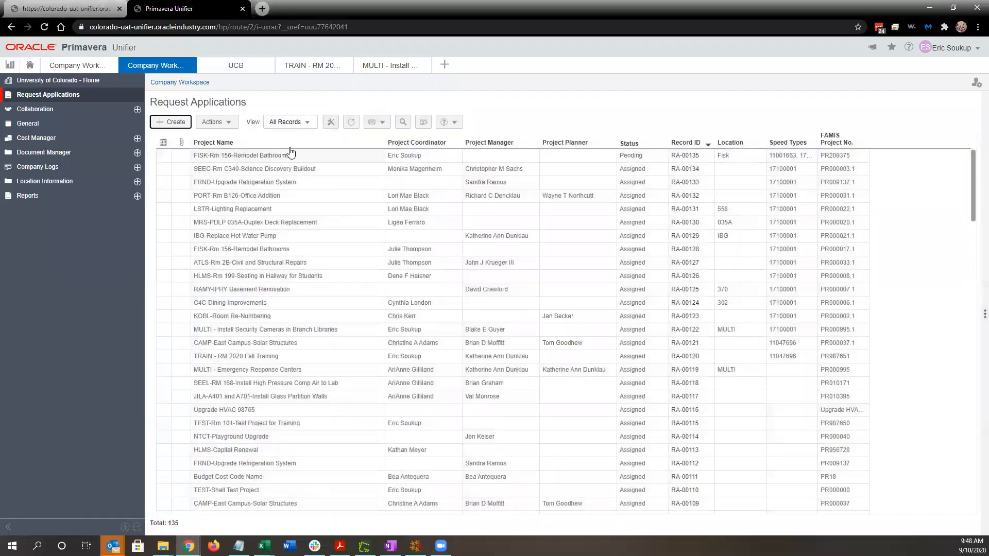
click(340, 155)
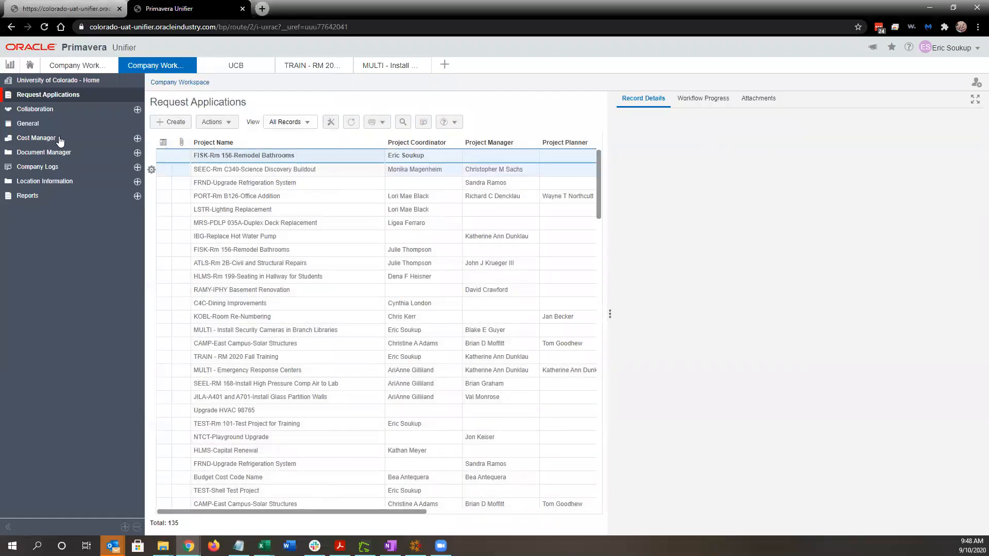
click(69, 115)
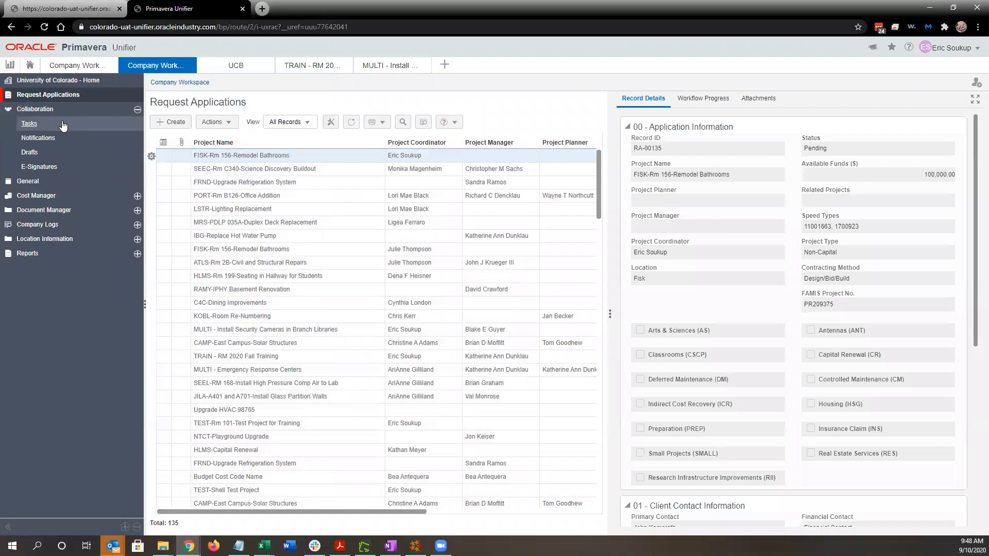
Open the RA-00135 Request Applications task from Tasks at full height and accept it.
click(62, 124)
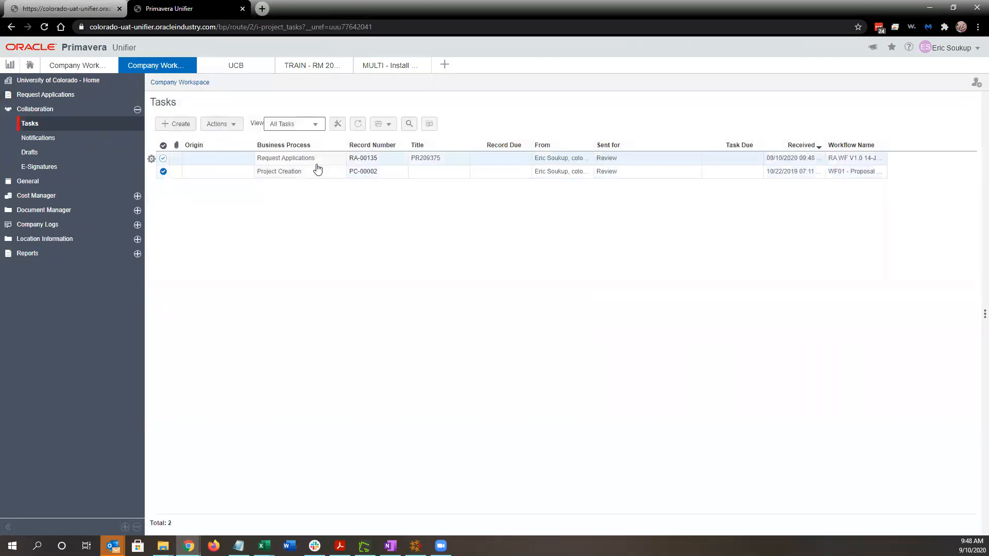
click(316, 164)
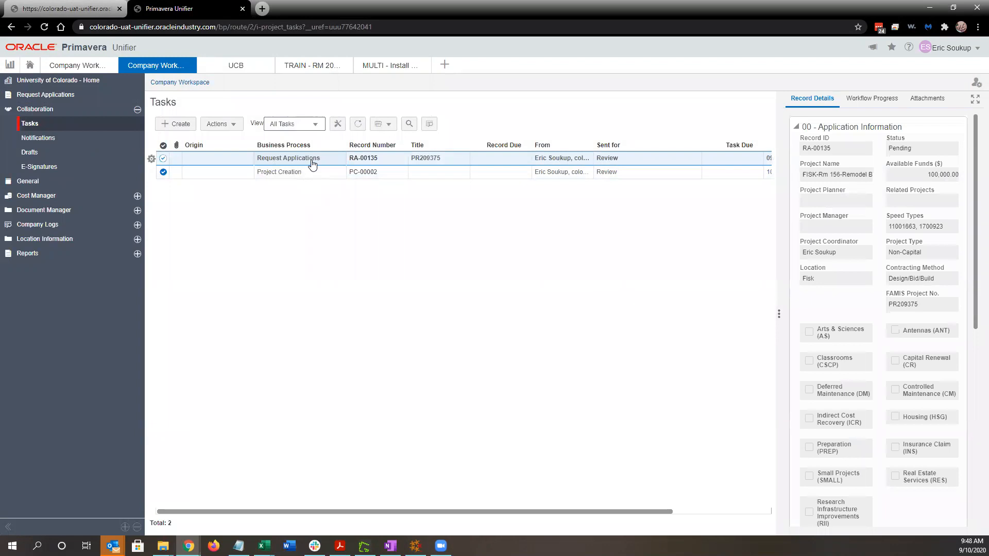
double_click(312, 164)
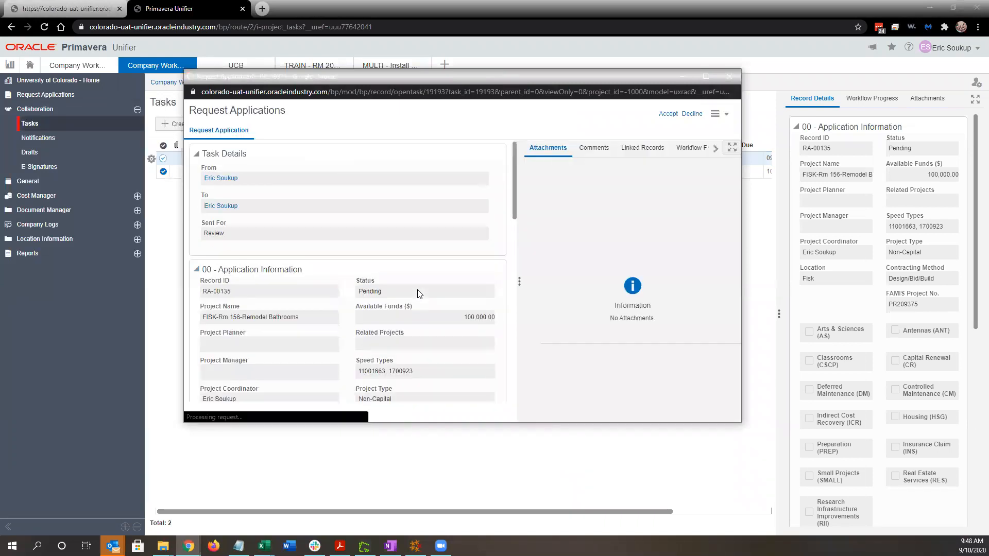
double_click(503, 70)
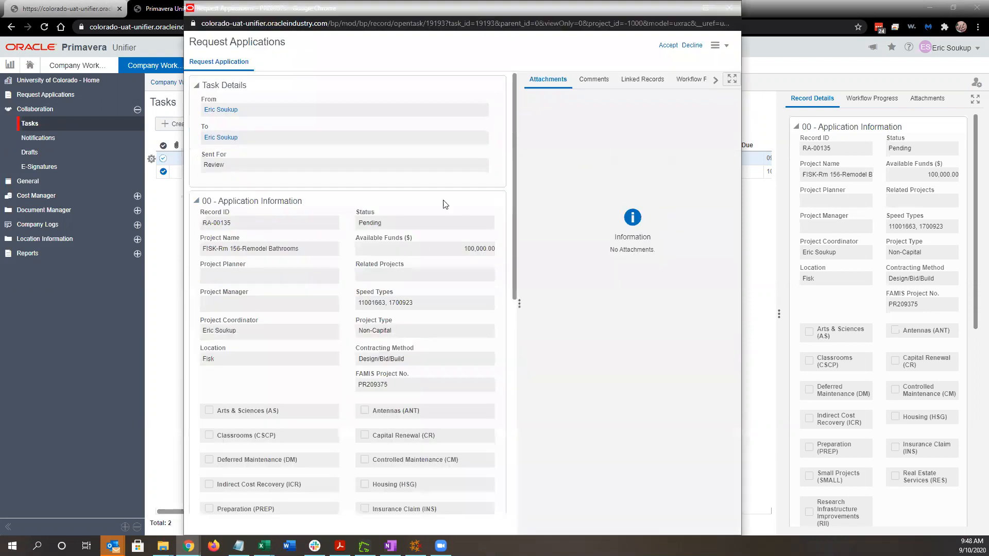
scroll(334, 178, down, 7)
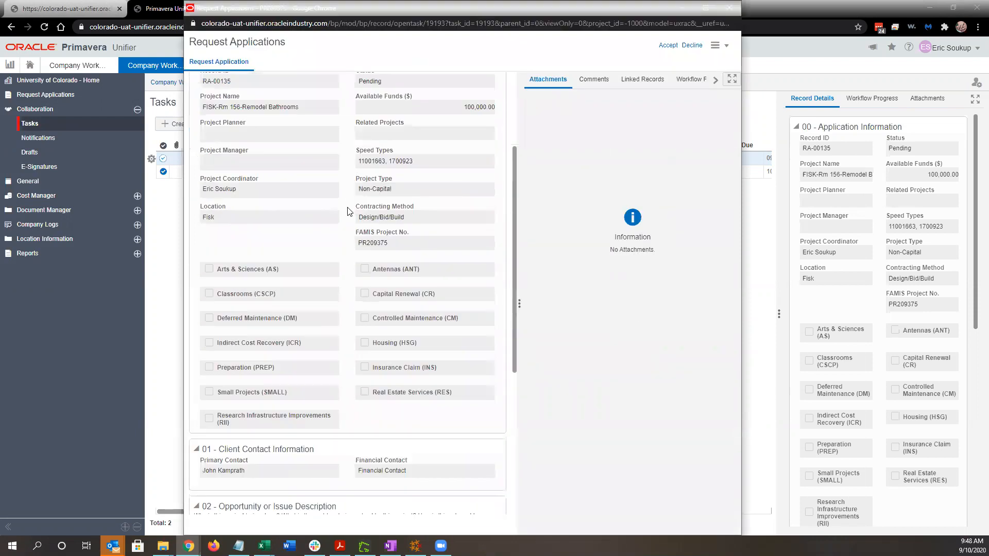
scroll(336, 176, up, 7)
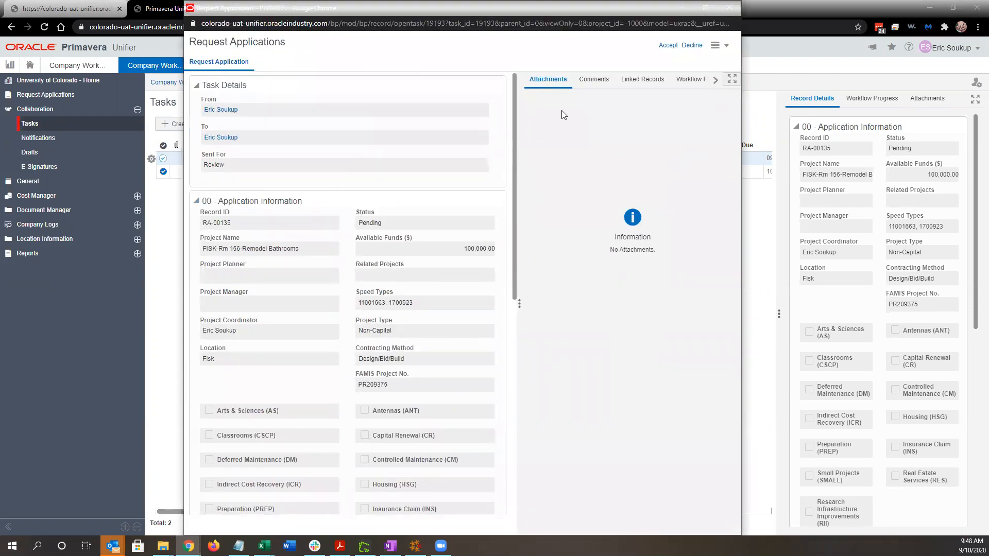
click(669, 46)
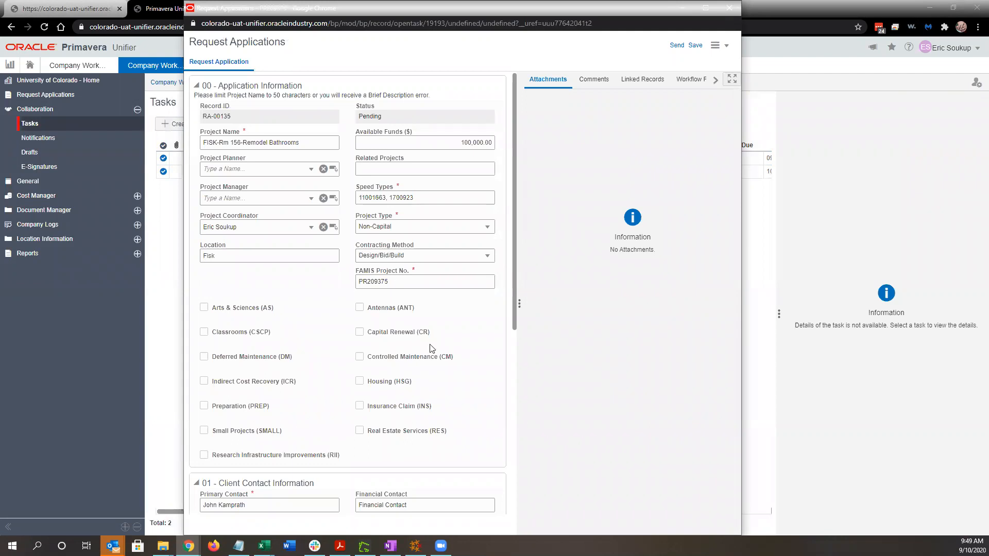
Scroll through the RA-00135 Request Application form to review its filled sections.
scroll(448, 347, down, 1)
scroll(448, 347, down, 5)
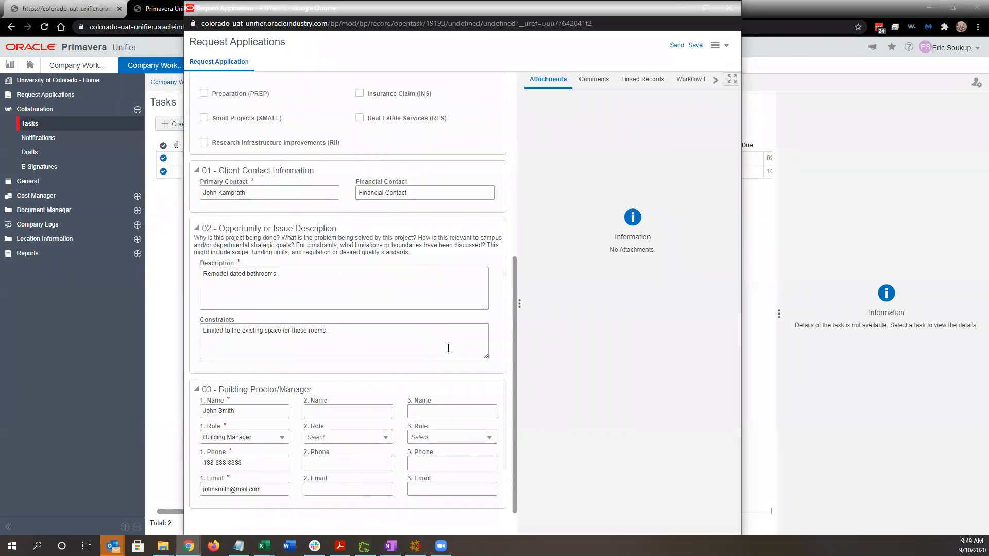
scroll(448, 347, up, 6)
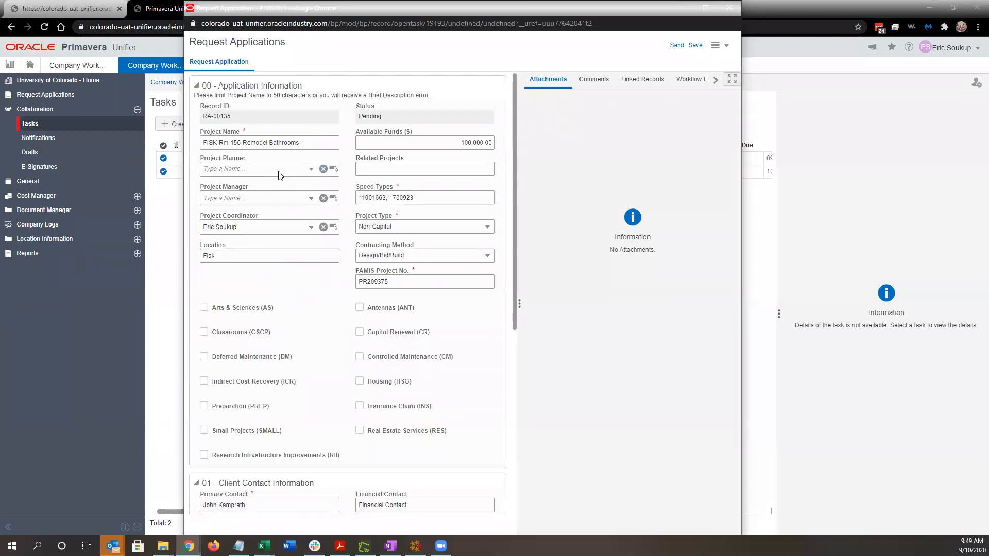
scroll(387, 238, down, 6)
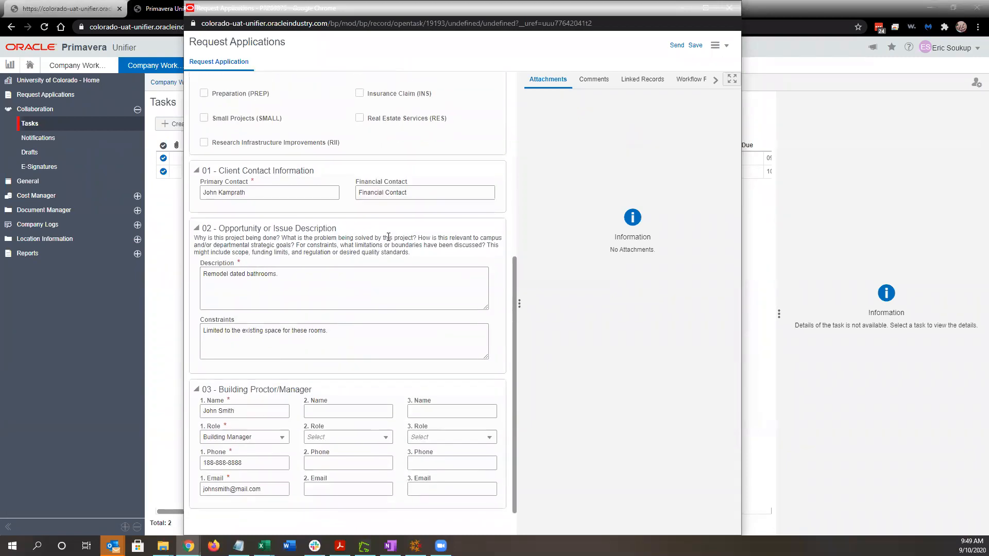
scroll(408, 284, up, 6)
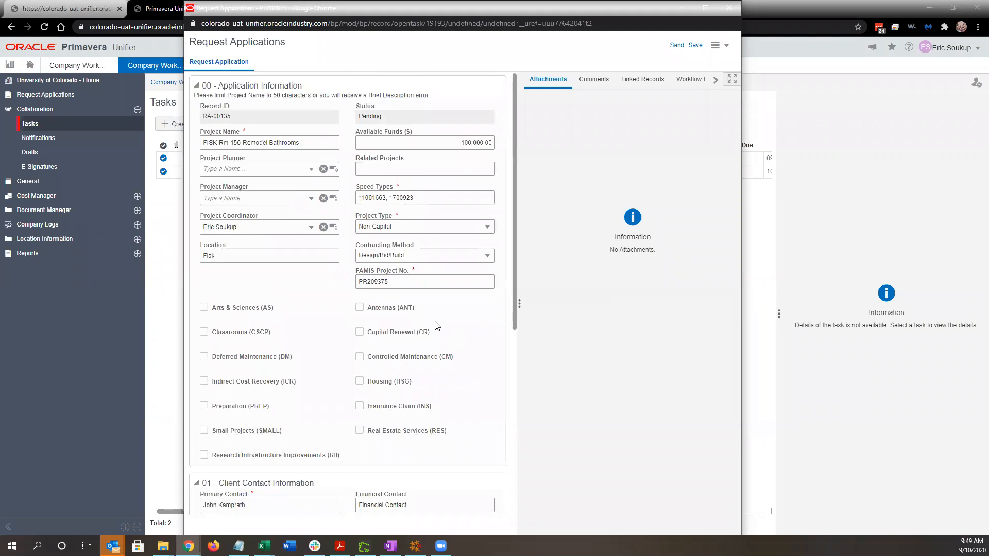
scroll(435, 326, down, 6)
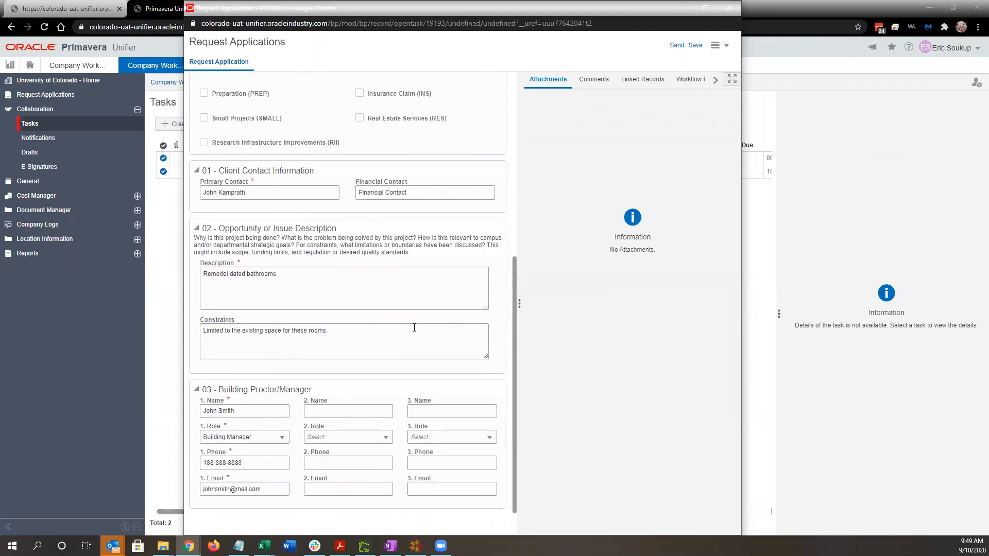
scroll(384, 298, up, 6)
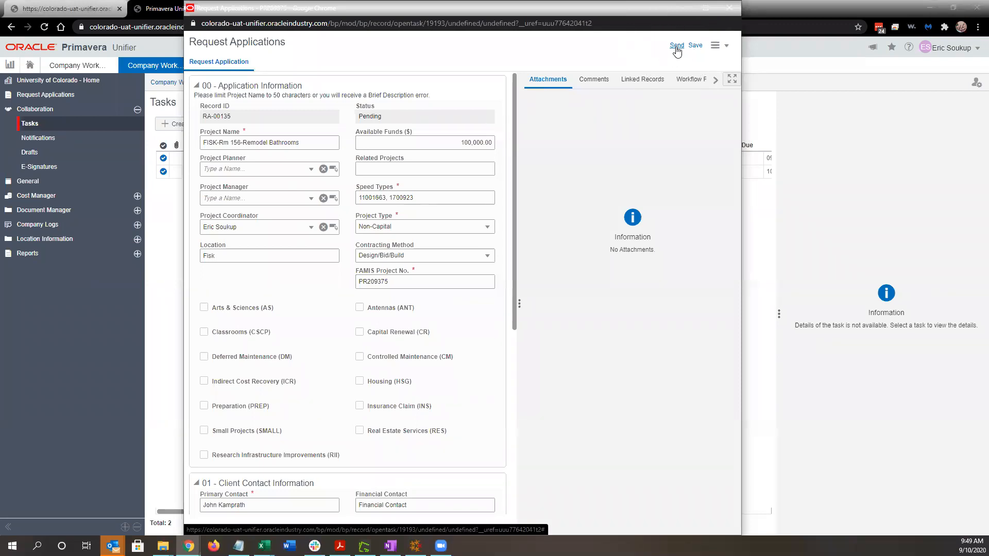
Append speed type 1800023 to RA-00135 and save the record as a draft.
click(677, 45)
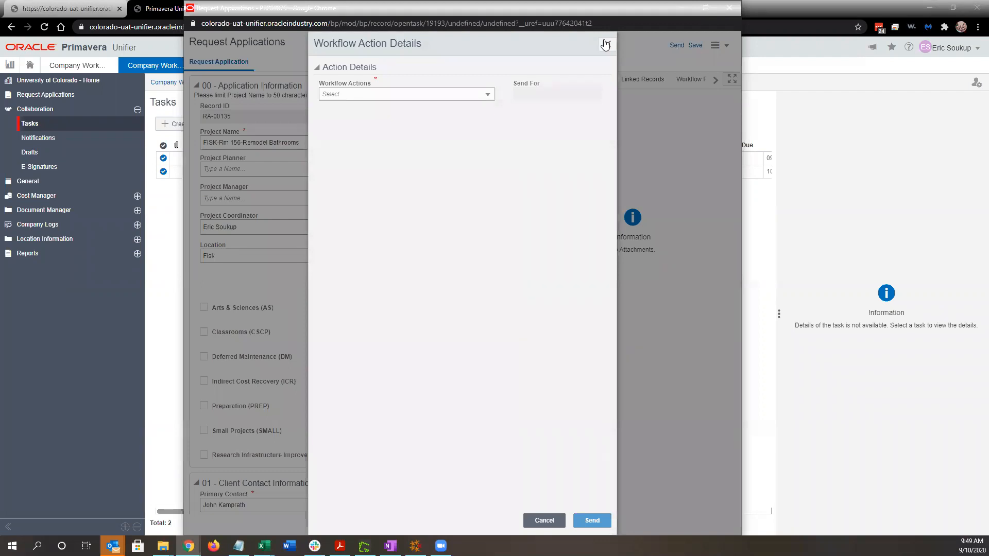
click(605, 44)
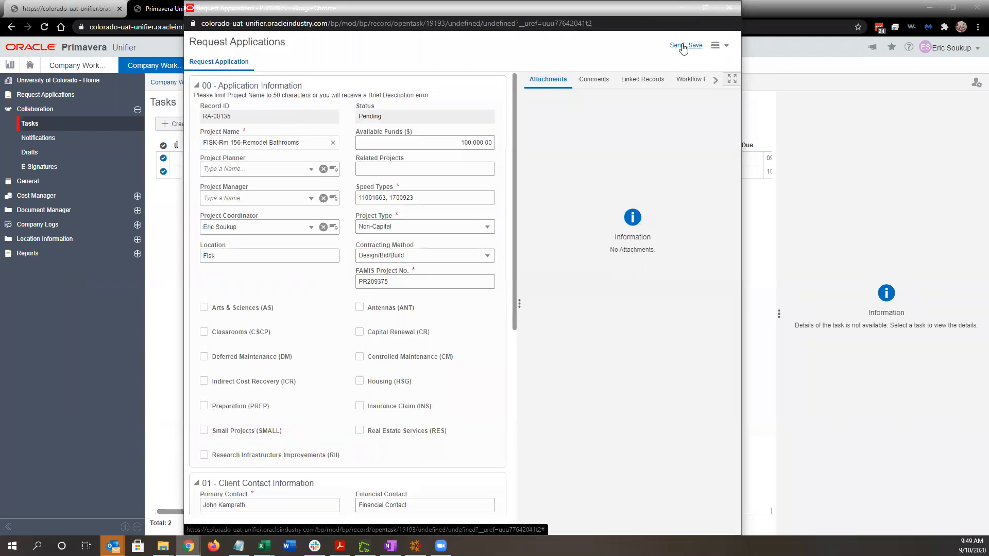
click(422, 196)
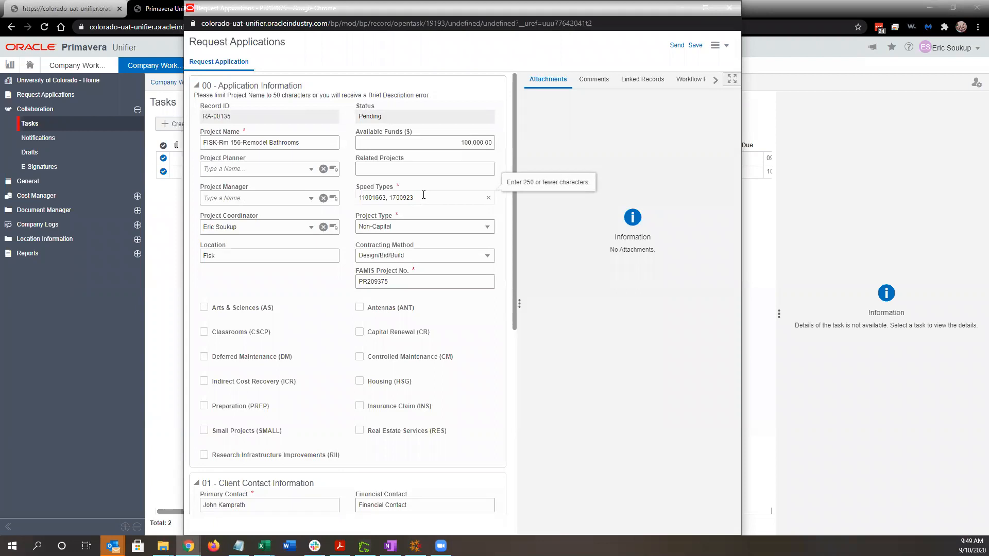
text(, 1800023)
click(695, 46)
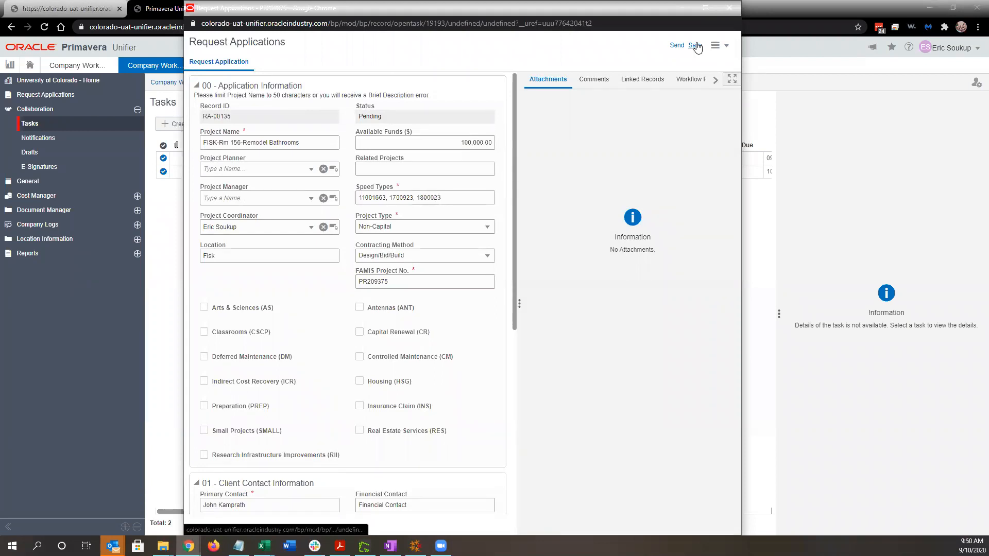
click(550, 320)
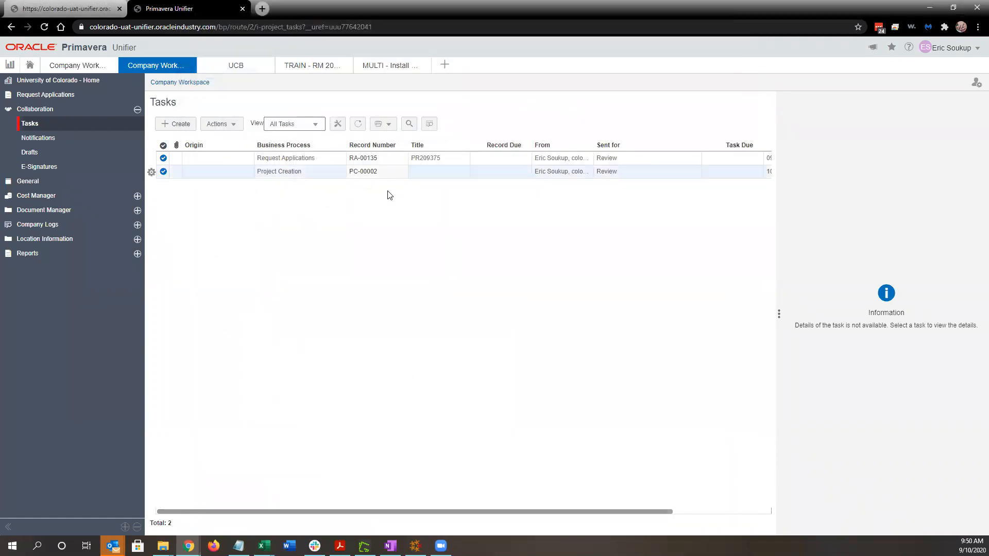
Reopen the RA-00135 task from Tasks and show its Send workflow action choices.
click(42, 125)
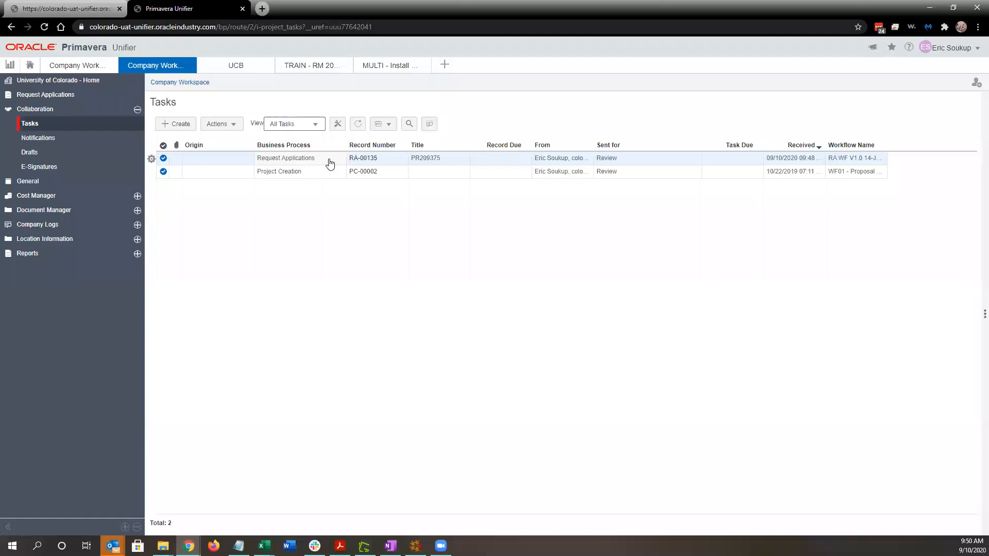
double_click(330, 162)
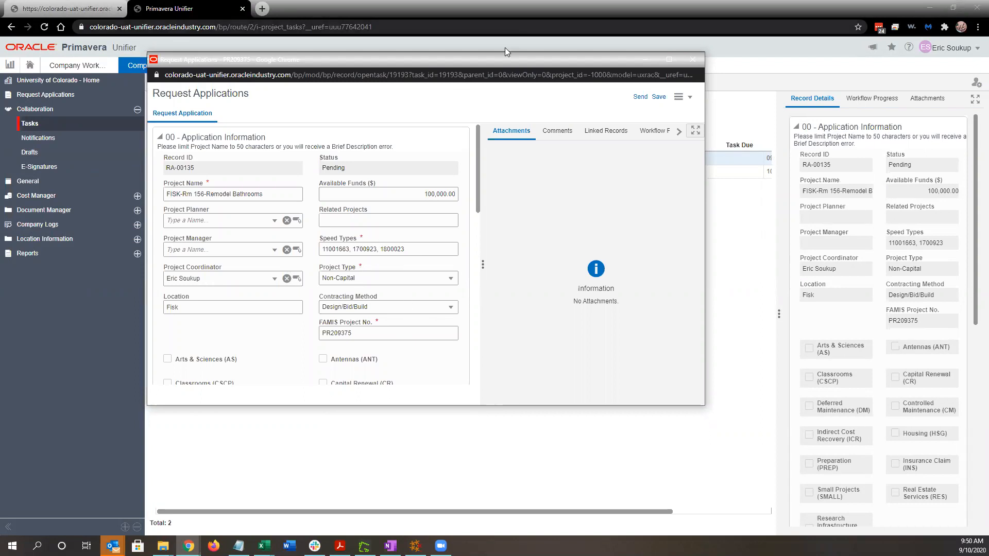
drag(502, 56, 502, 57)
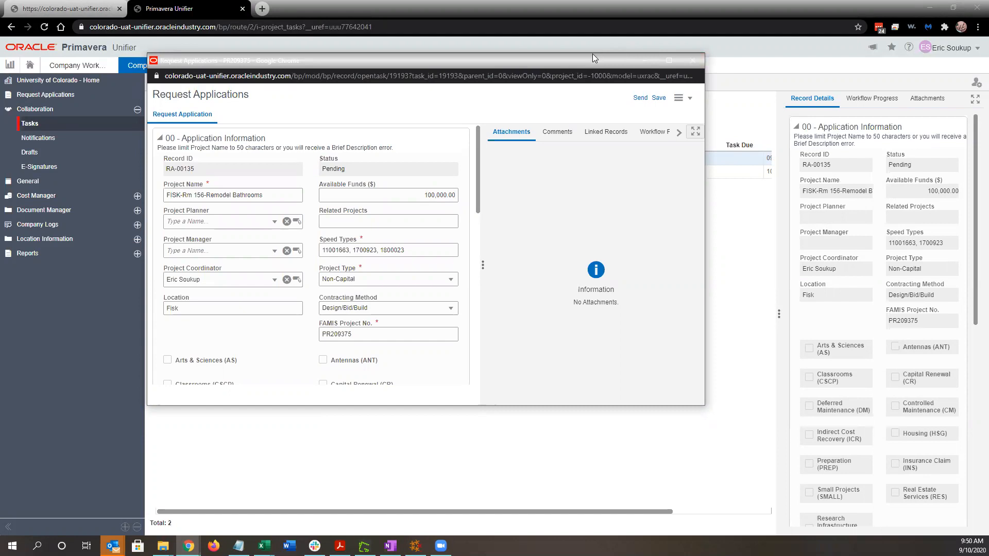
click(640, 100)
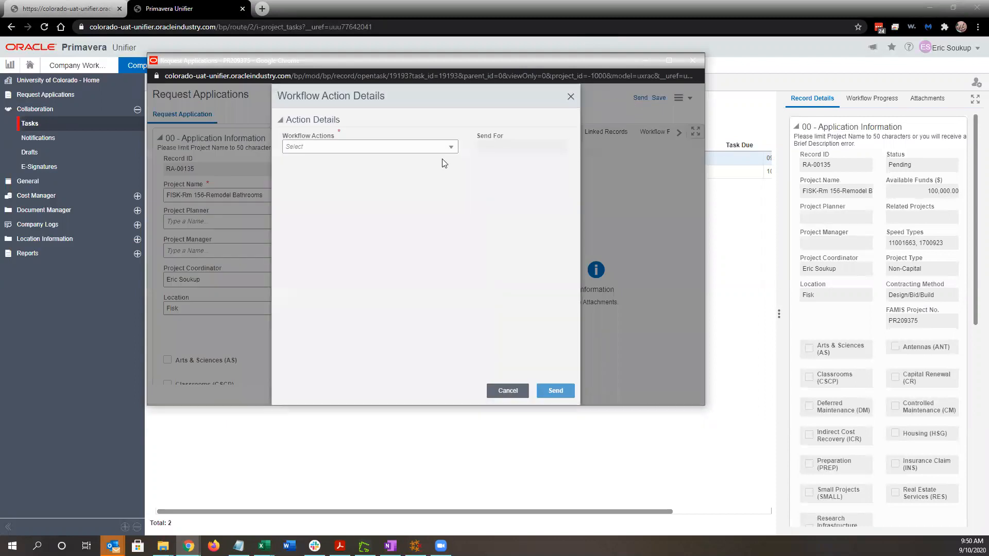
click(375, 148)
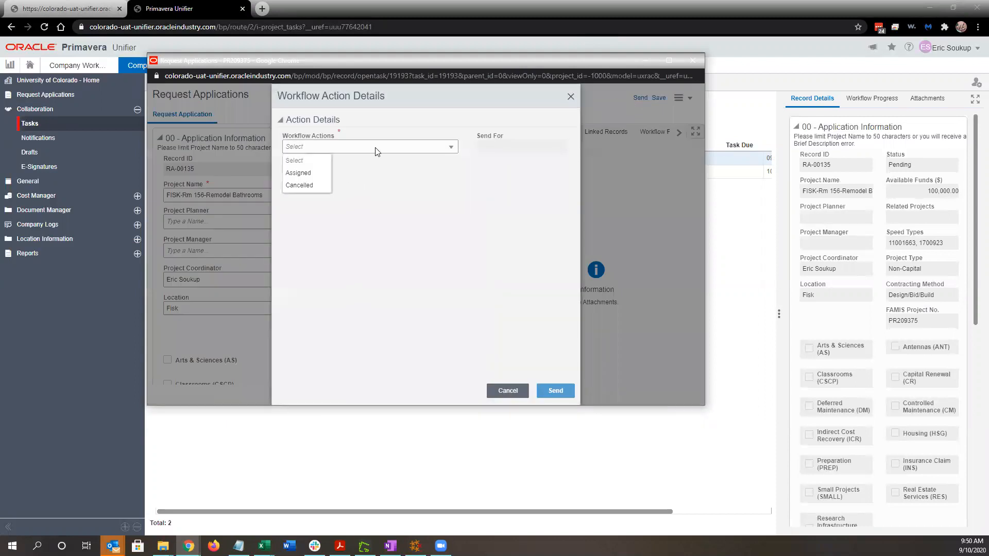
Choose the Assigned workflow action for RA-00135 and send it.
click(326, 191)
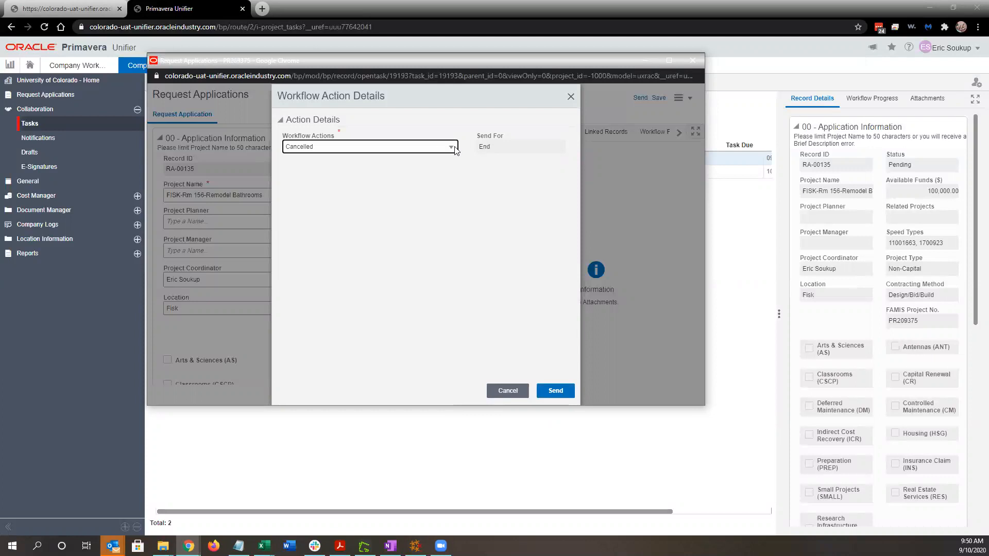
click(438, 148)
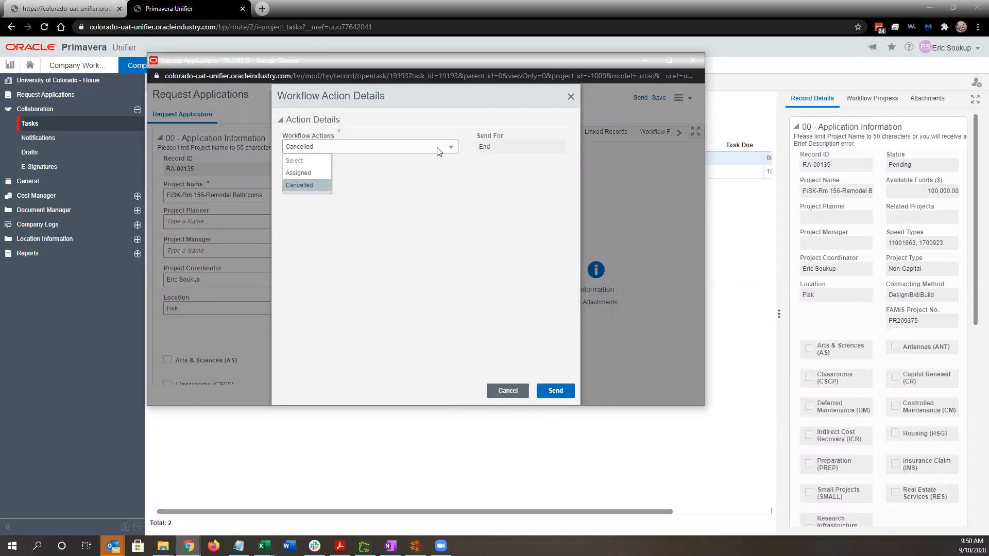
click(314, 174)
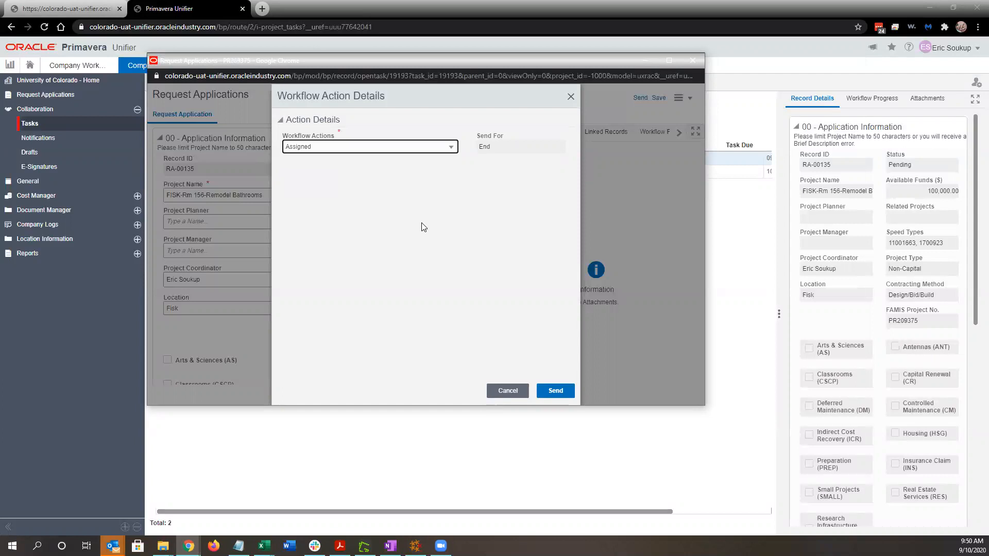
click(473, 211)
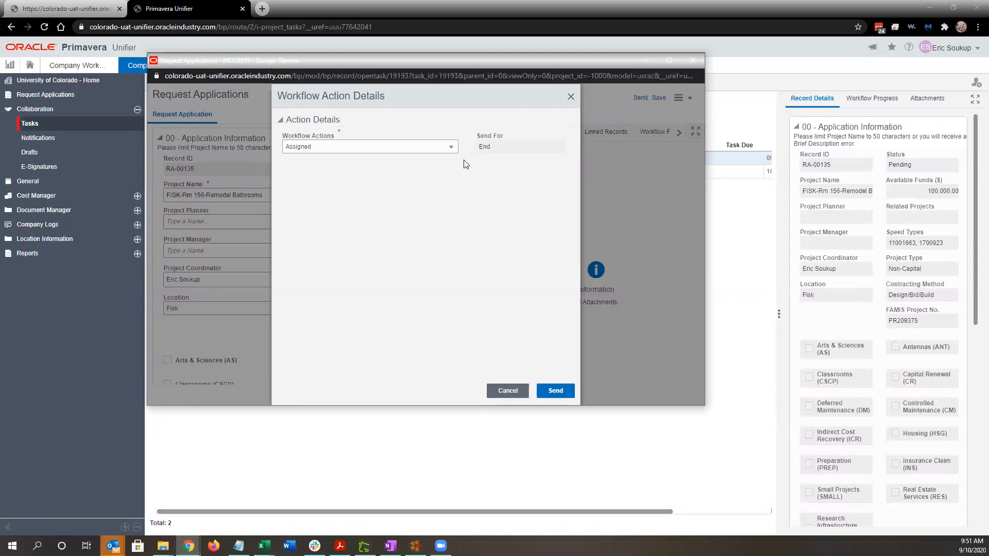
click(554, 392)
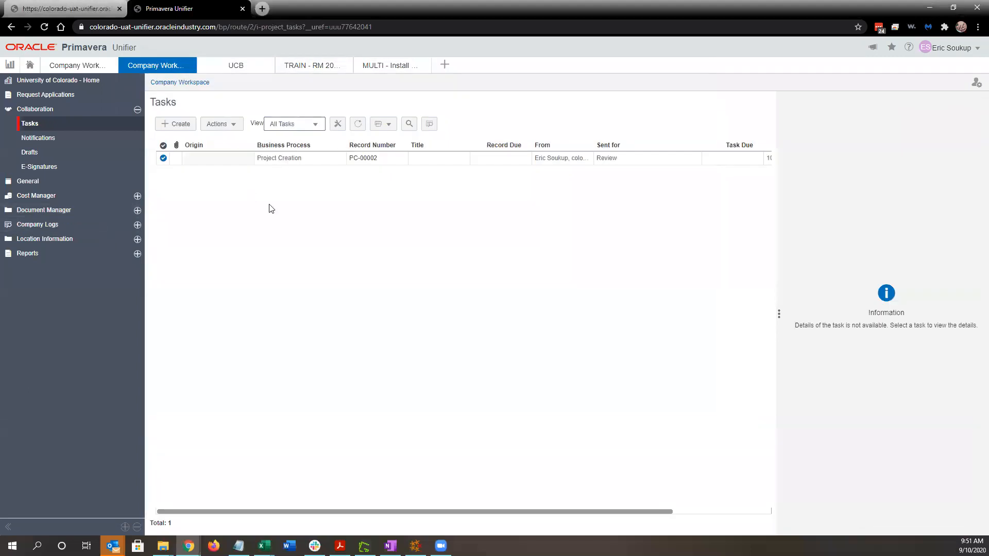
Open the Project Creation log under Company Logs, listing 136 records.
click(66, 95)
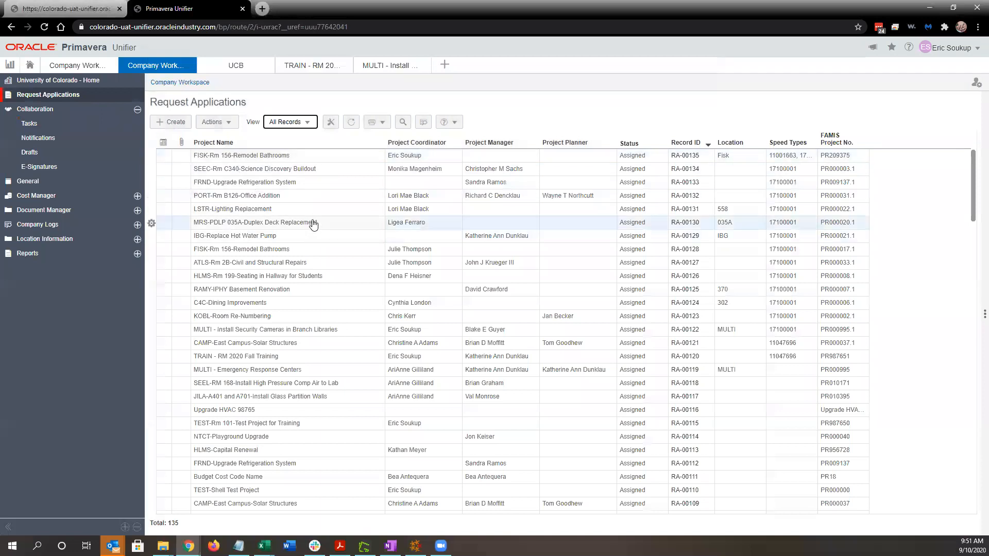
click(137, 110)
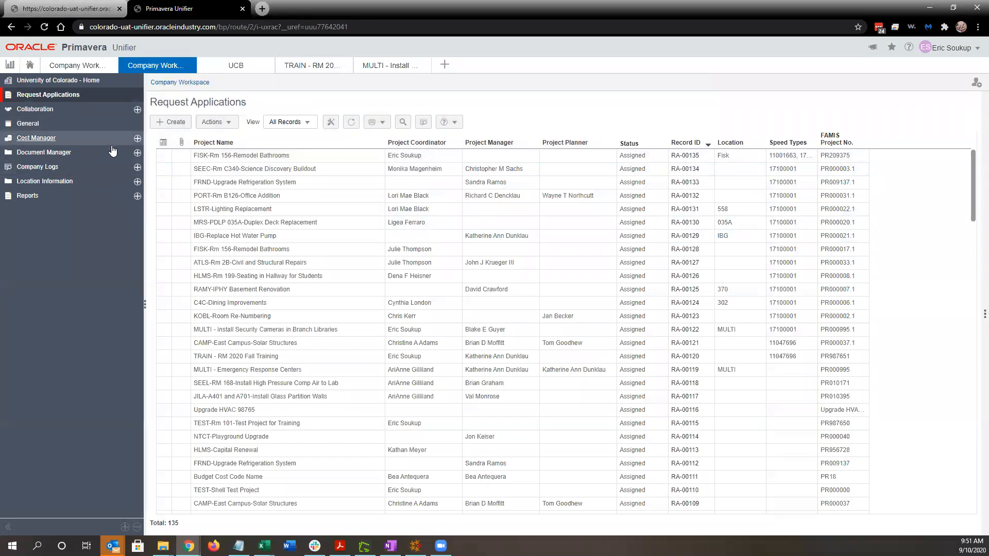
click(123, 167)
click(123, 187)
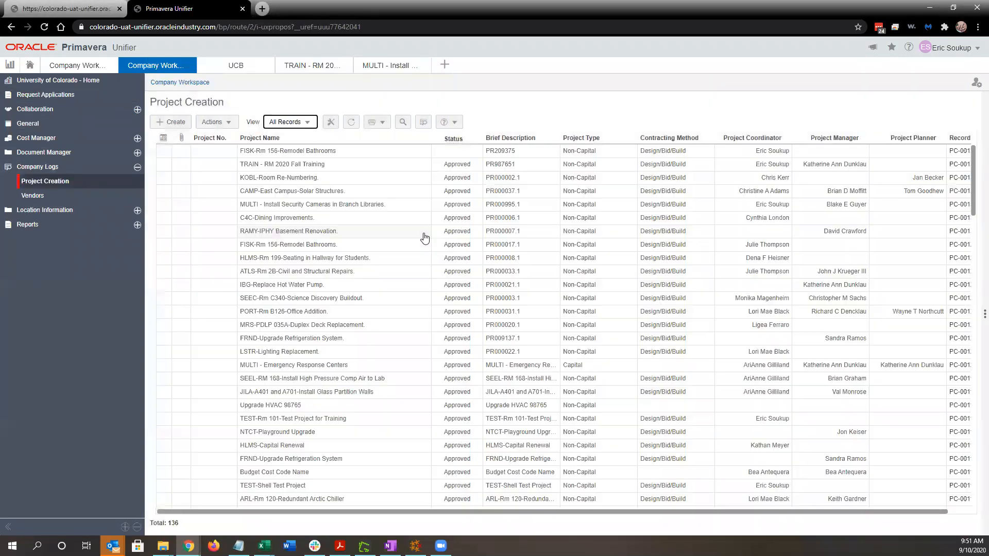
Open project creation record PC-00136 for FISK-Rm 156-Remodel Bathrooms and accept its review task.
click(337, 153)
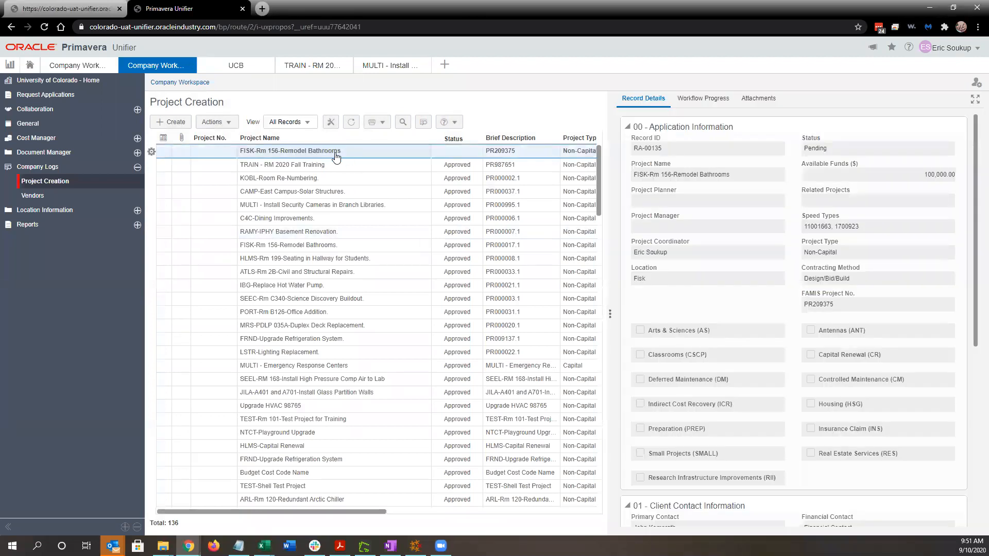
double_click(333, 154)
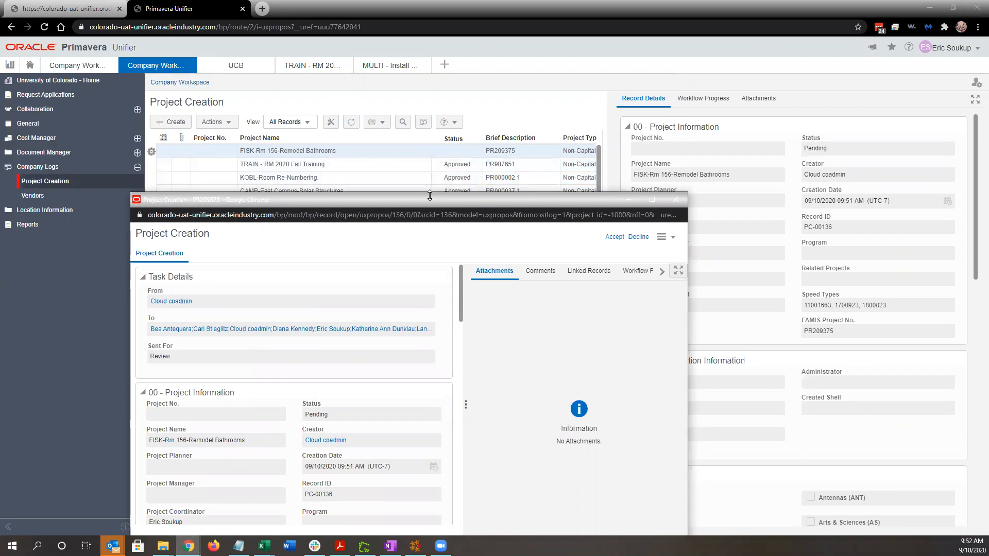
drag(438, 200, 458, 56)
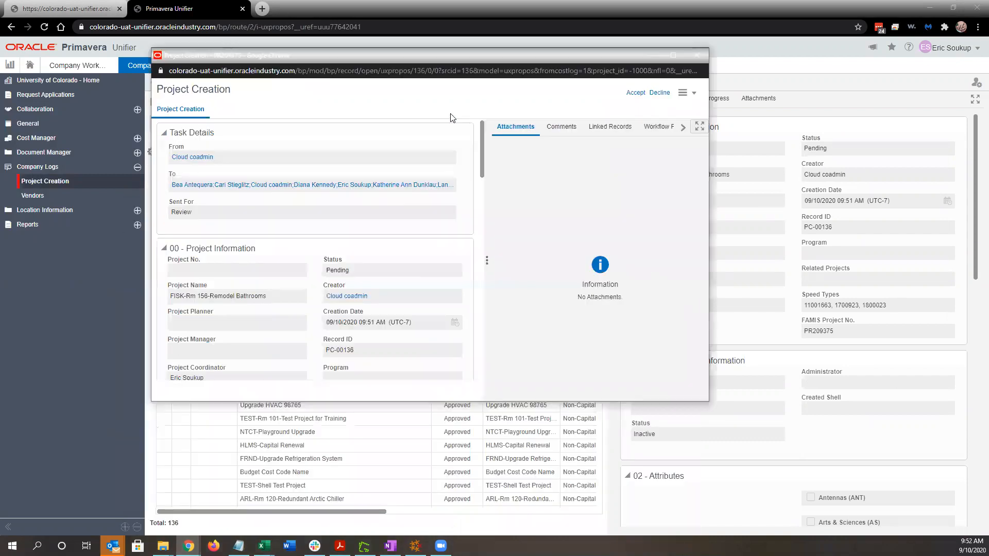
click(635, 94)
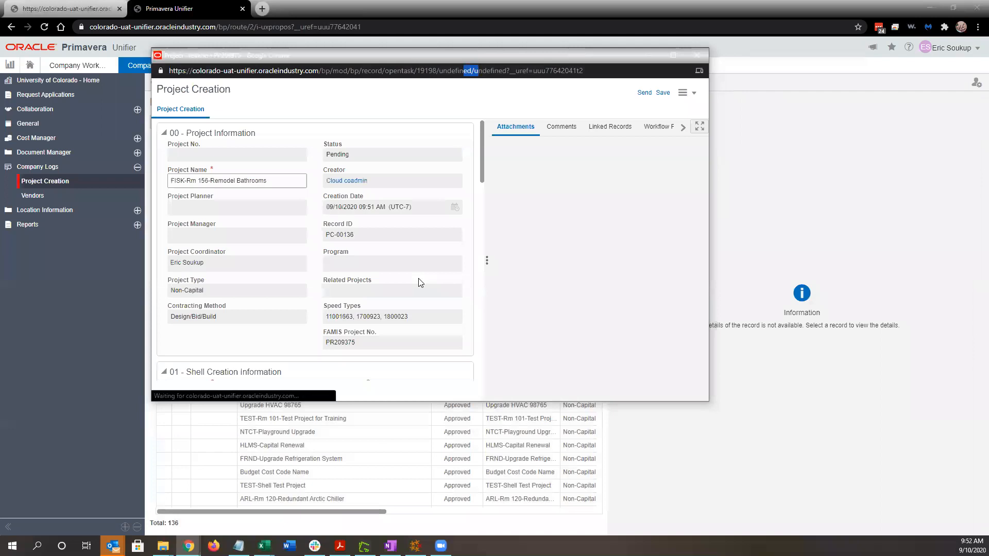
Set the shell location to Non-Program Projects and the template to UCB Non-Capital Project Type Template.
scroll(402, 255, down, 3)
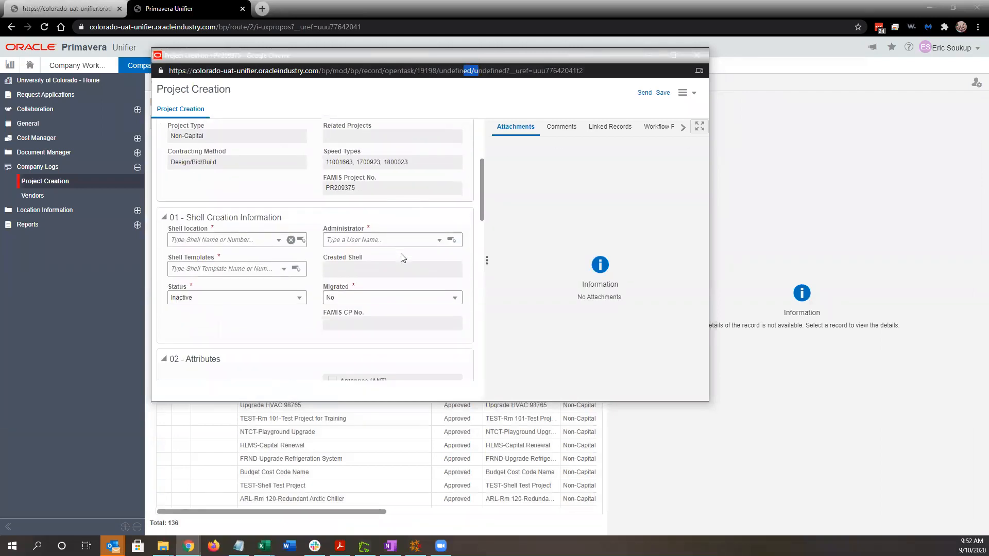
scroll(403, 254, down, 1)
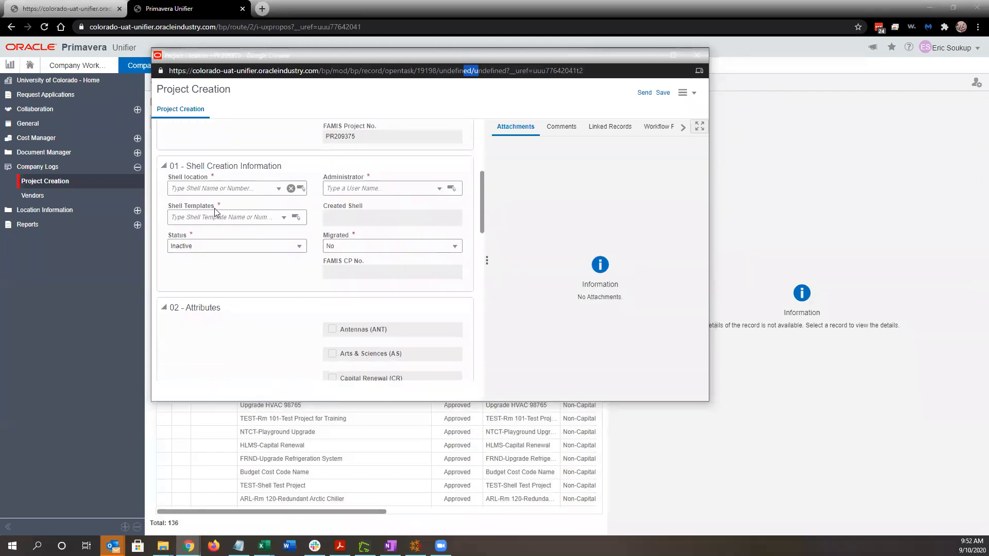
click(219, 189)
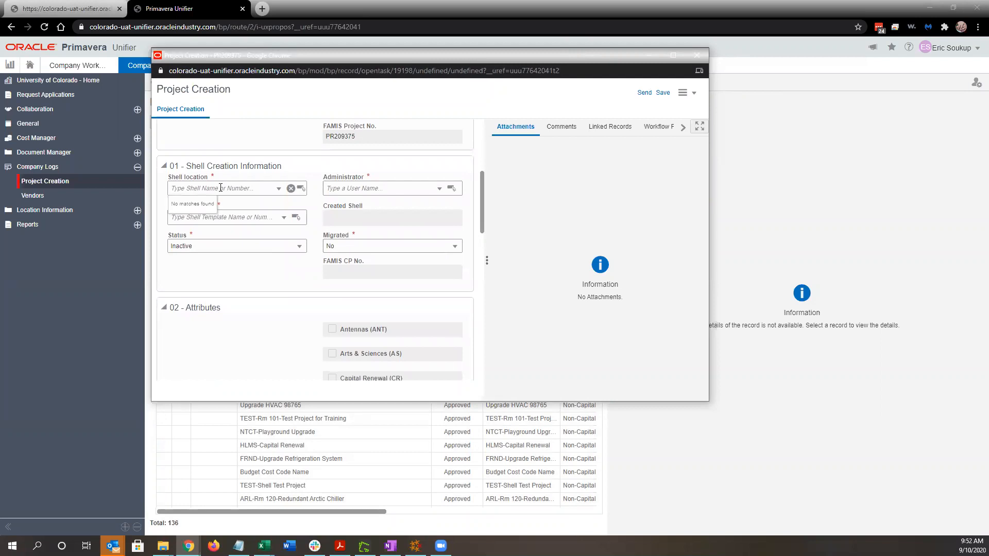
text(non)
click(230, 222)
click(223, 217)
text(non)
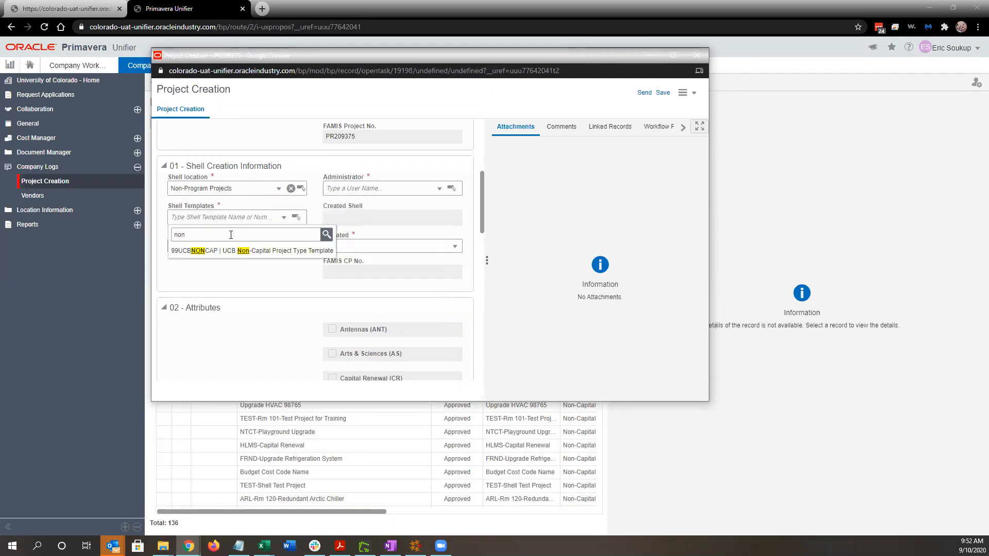
click(231, 251)
Assign a shell administrator, set the shell status to Active, and send the record.
click(379, 187)
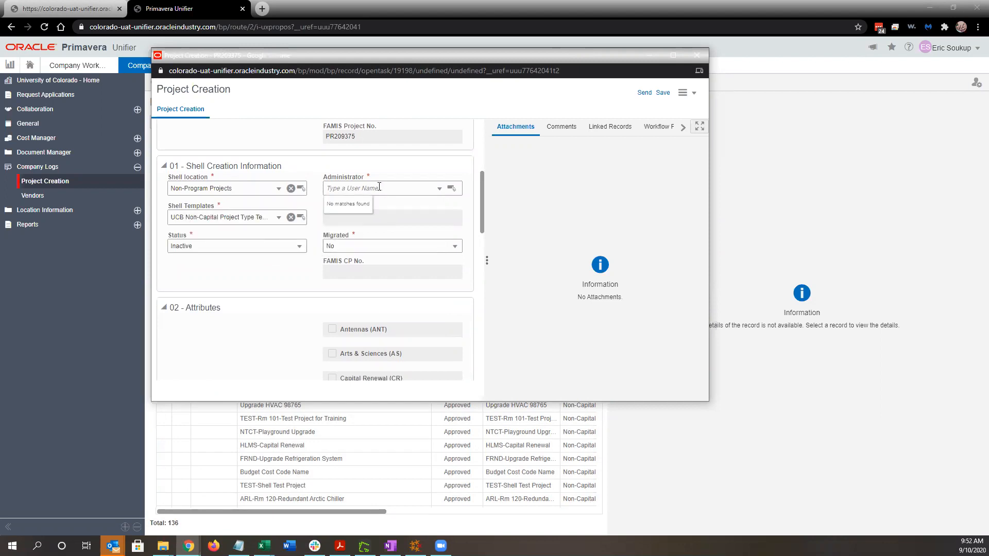
text(b)
click(373, 235)
click(283, 246)
click(179, 272)
scroll(261, 258, up, 1)
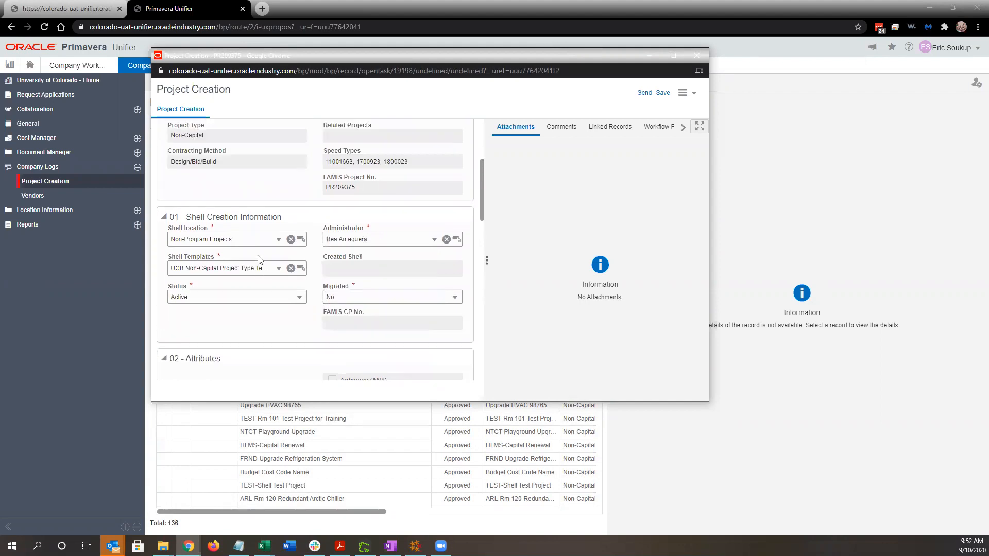
click(644, 93)
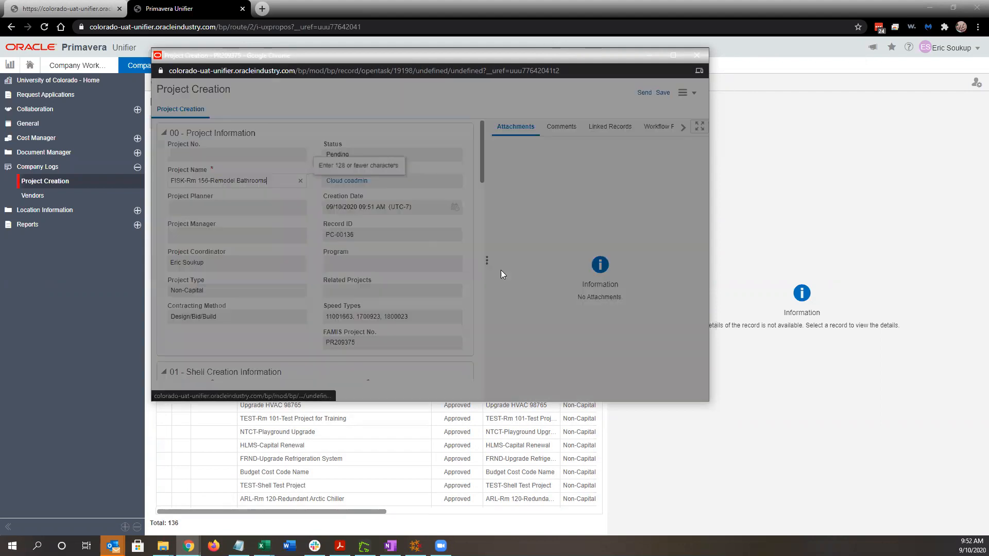
Choose Approve as the workflow action and submit the record for approval.
click(398, 147)
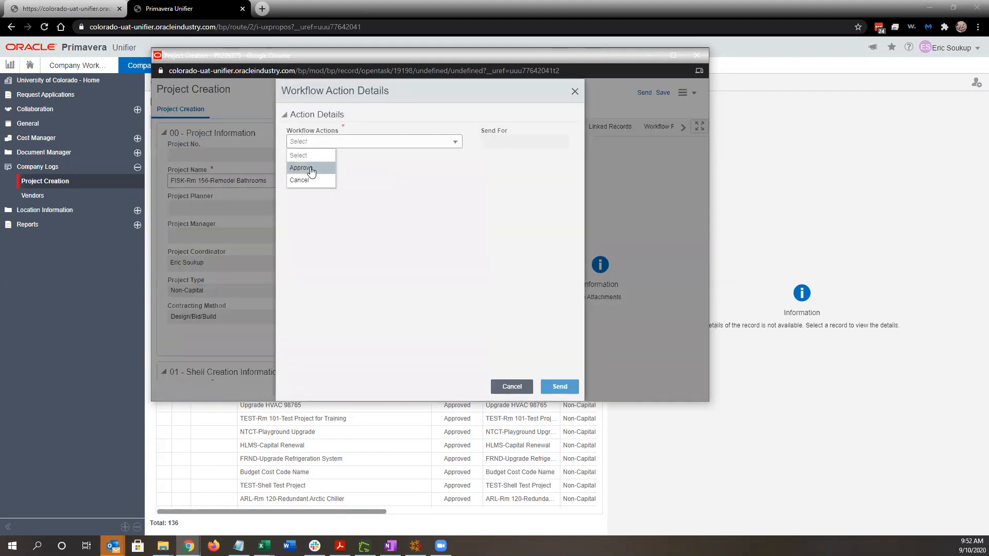
click(312, 168)
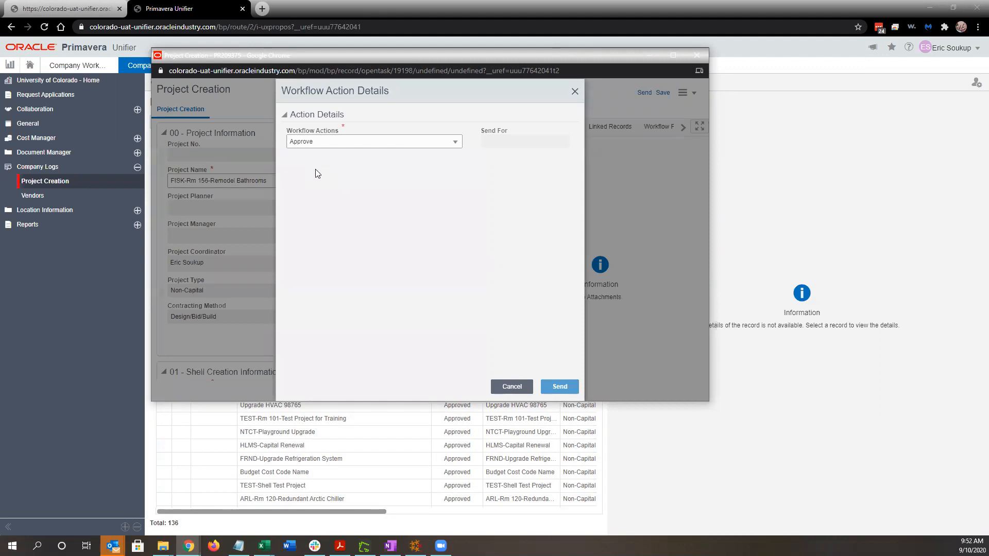
click(404, 144)
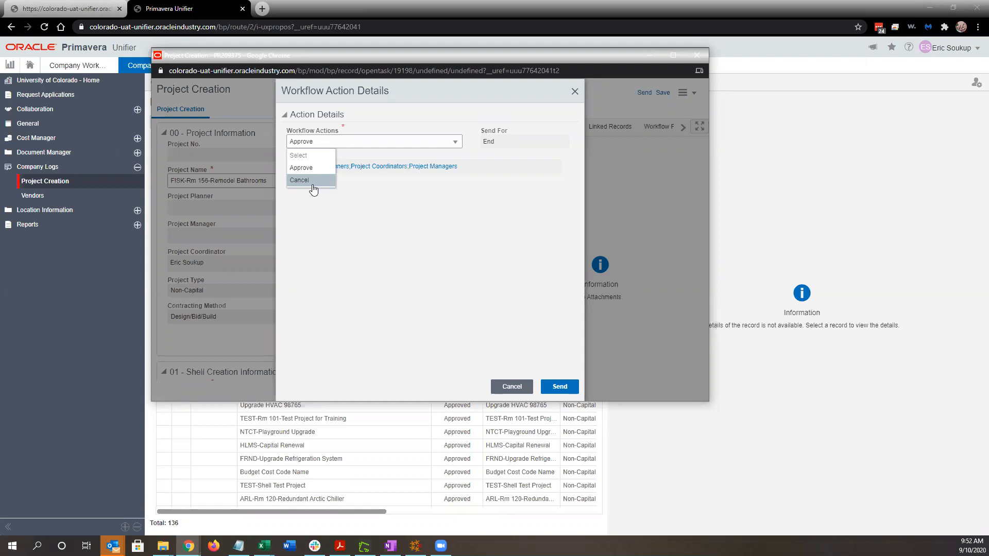
click(366, 213)
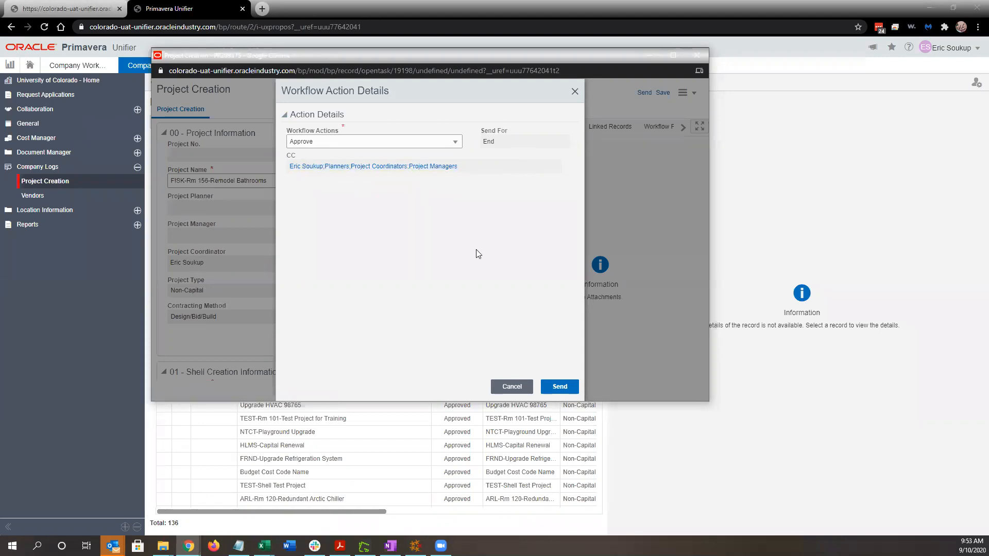
click(566, 387)
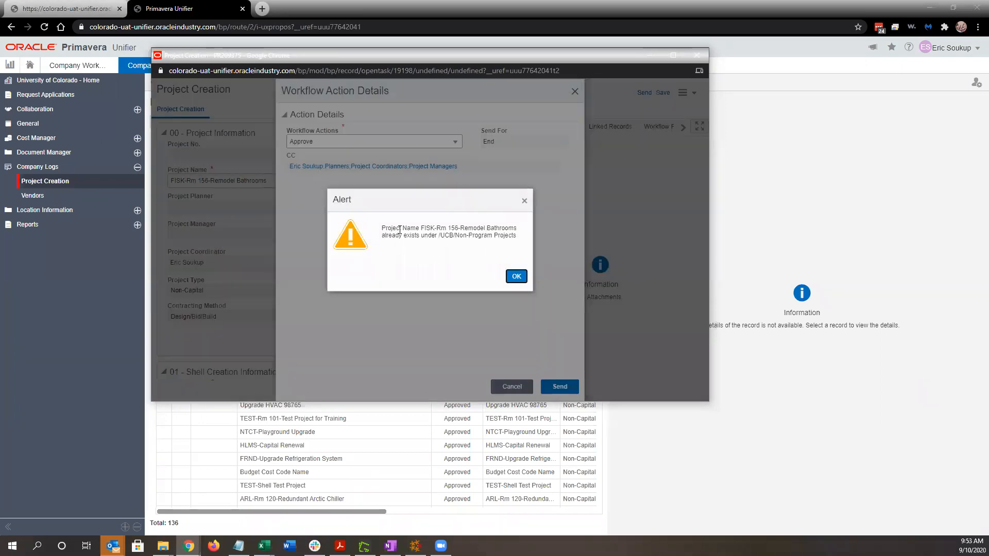
Highlight the duplicate project name FISK-Rm 156-Remodel Bathrooms in the alert.
drag(383, 230, 485, 231)
click(496, 233)
drag(419, 229, 519, 237)
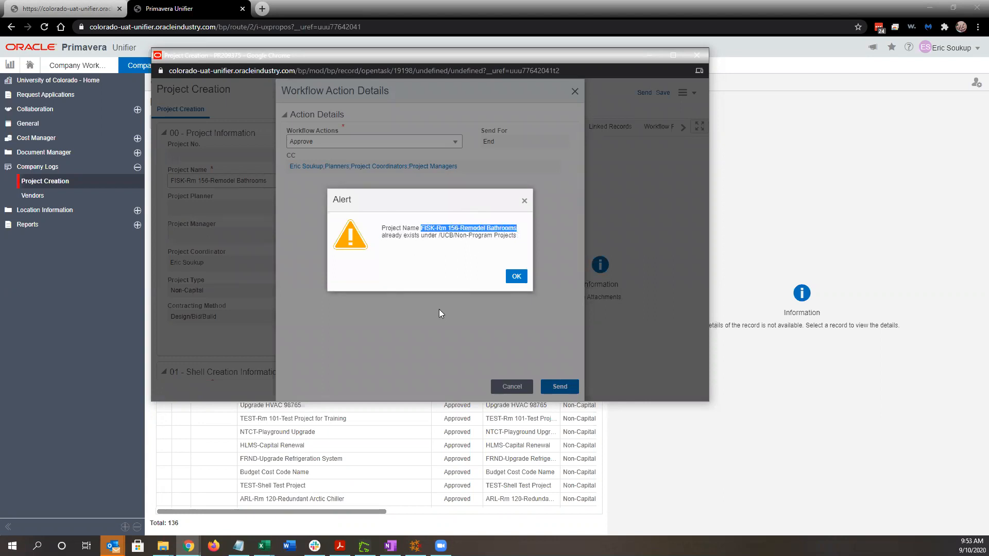
Dismiss the duplicate-name alert and return to the record, enlarging it to show the shell fields.
click(515, 278)
click(513, 384)
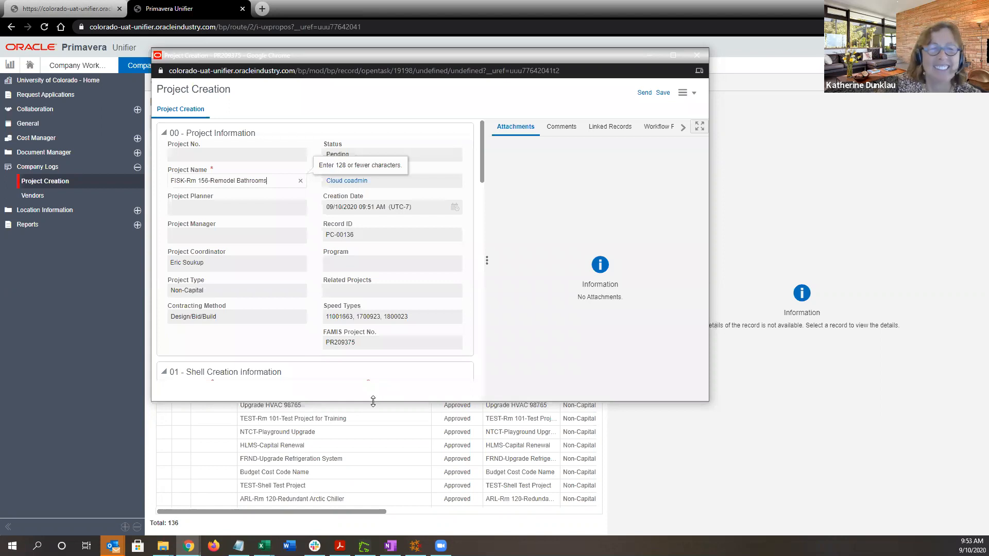
drag(374, 402, 374, 433)
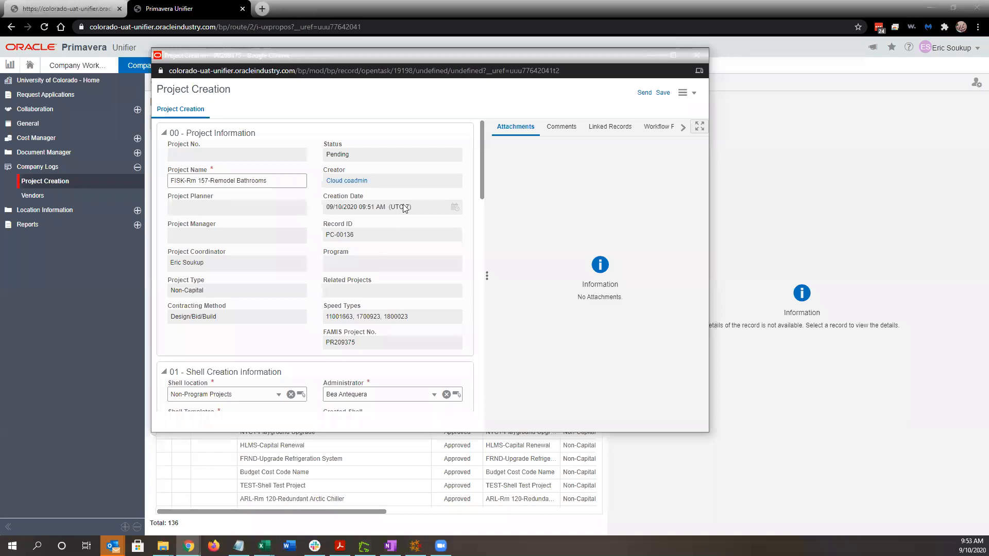
Send the renamed FISK-Rm 157-Remodel Bathrooms record with Approve as the workflow action.
click(644, 93)
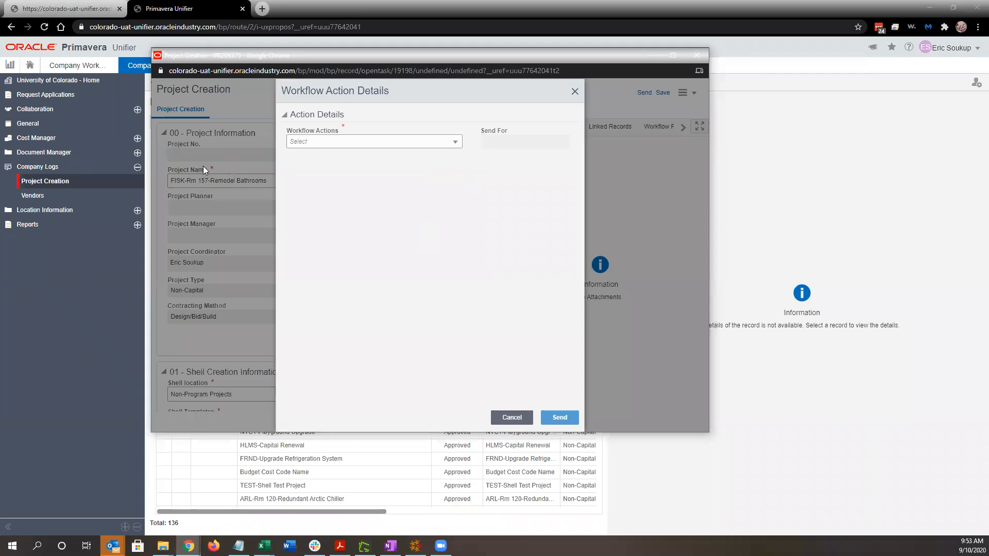
click(442, 143)
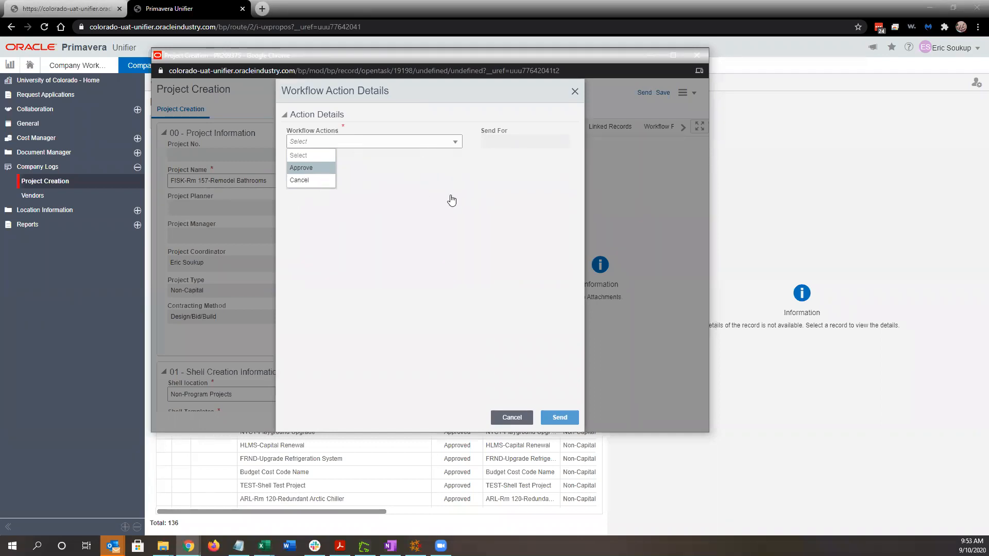
click(296, 168)
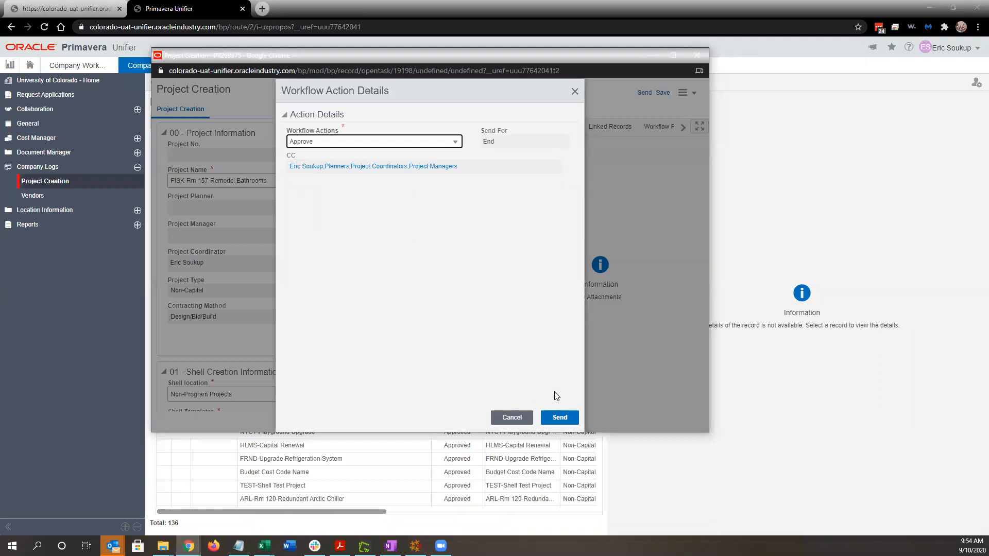
click(561, 418)
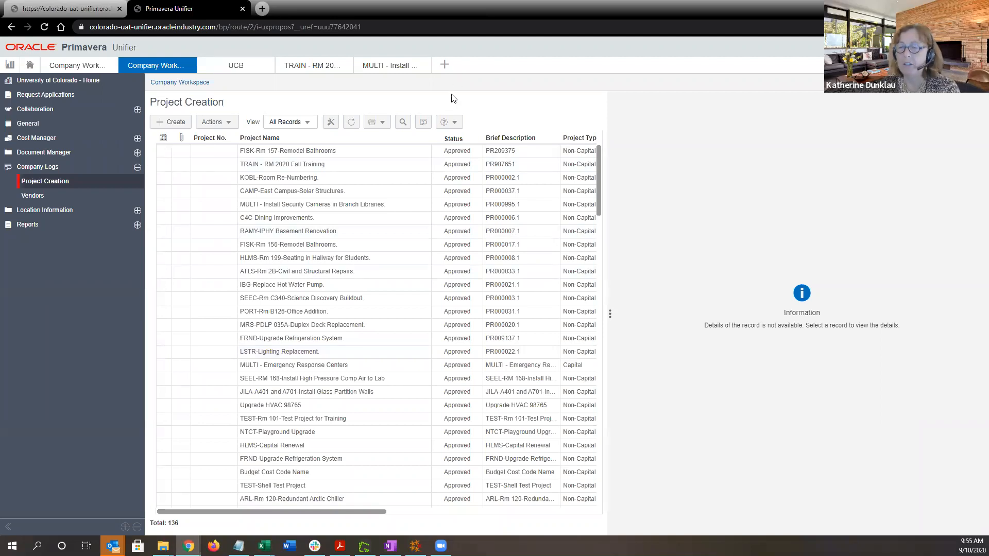
Open the location finder to search project locations.
click(445, 67)
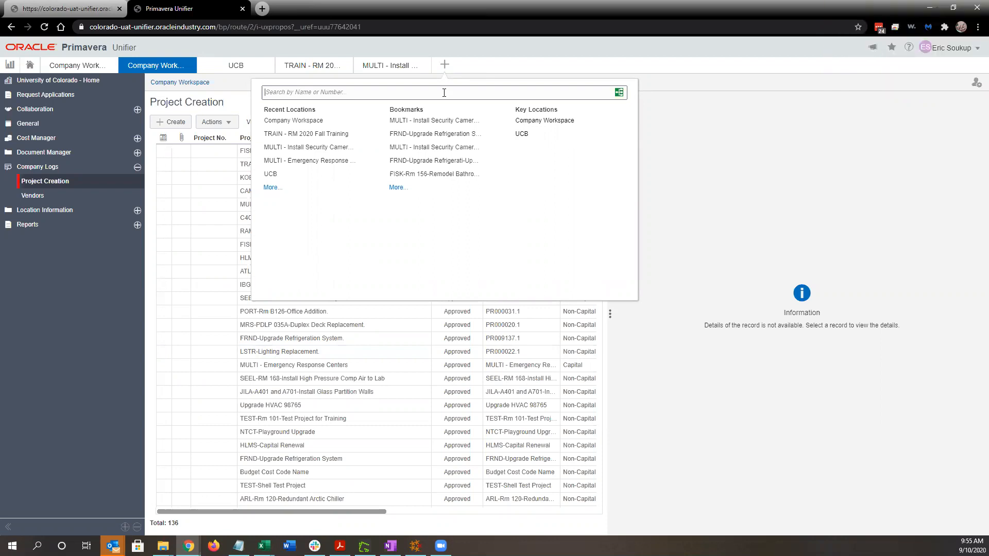
Search '157' and open the FISK-Rm 157-Remodel Bathrooms shell under Non-Program Projects.
text(157)
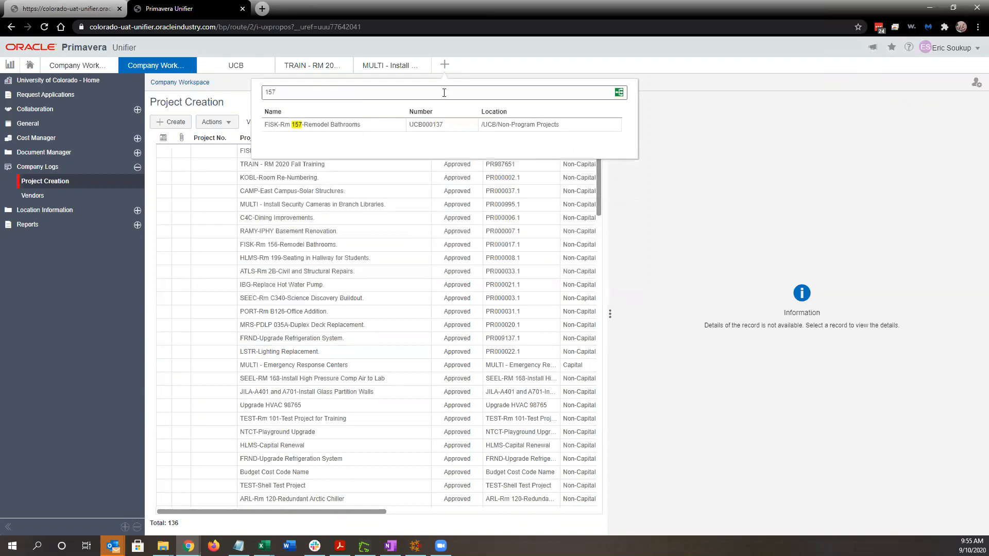
click(323, 128)
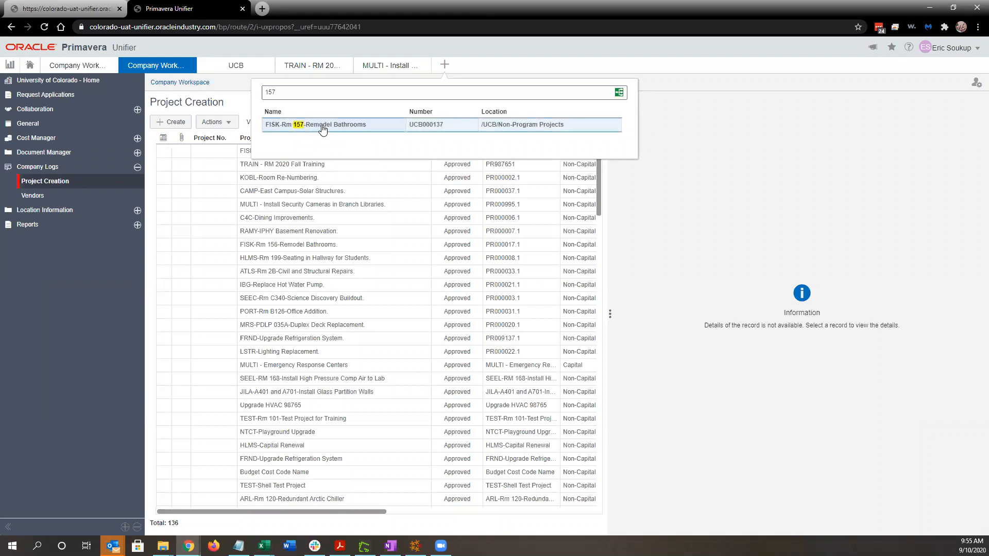